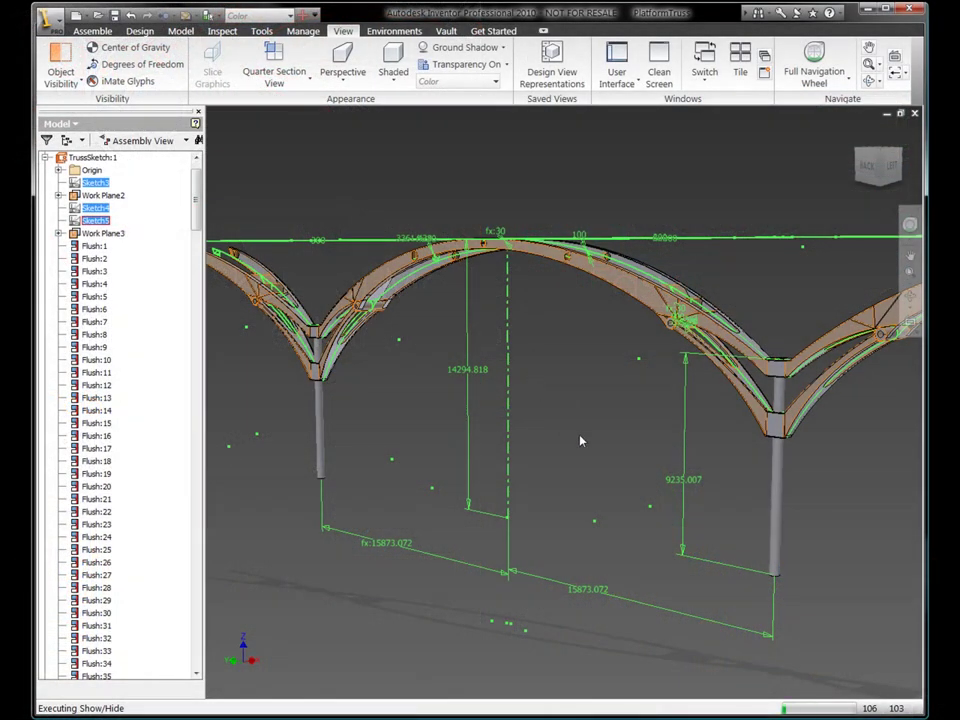
Step: Orbit the truss assembly to view it from the left, then exit orbit
{"action": "key", "text": "F4"}
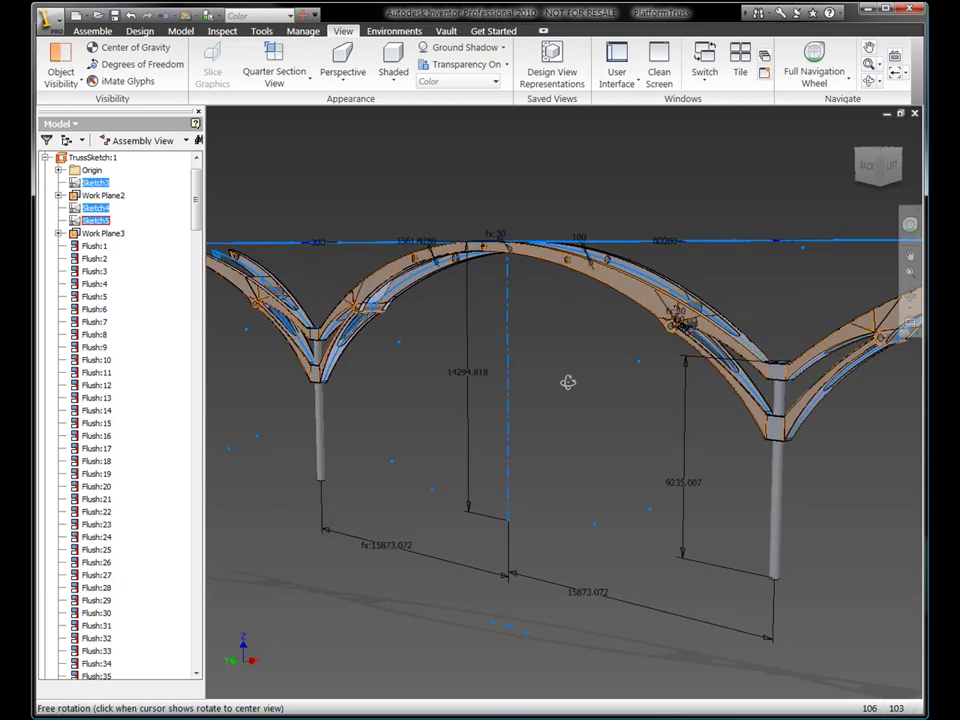
{"action": "left_click_drag", "start_coordinate": [568, 382], "coordinate": [262, 397]}
{"action": "key", "text": "Escape"}
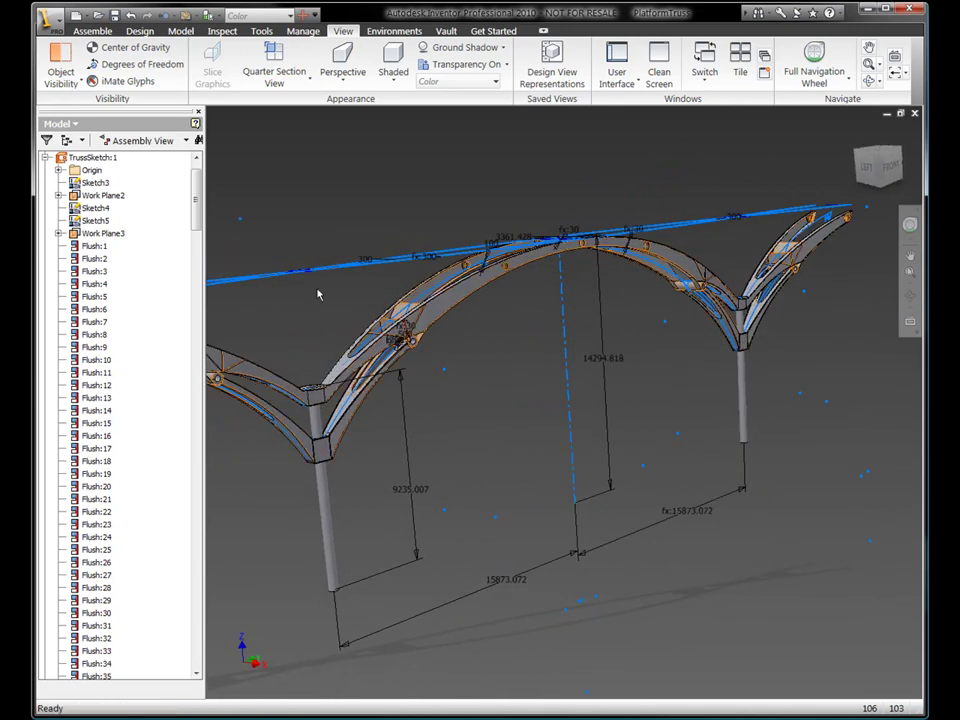
Step: Create a new part from Sheet Metal (mm).ipt and close Sheet Metal Defaults unchanged
{"action": "left_click", "coordinate": [75, 16]}
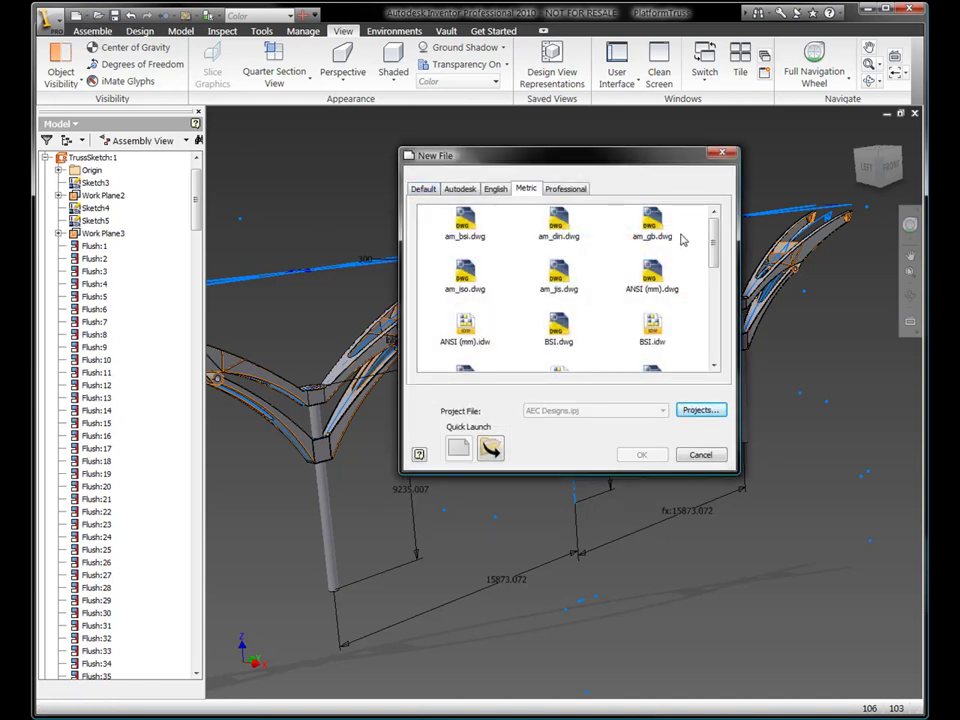
{"action": "scroll", "coordinate": [714, 240], "scroll_direction": "down", "scroll_amount": 5}
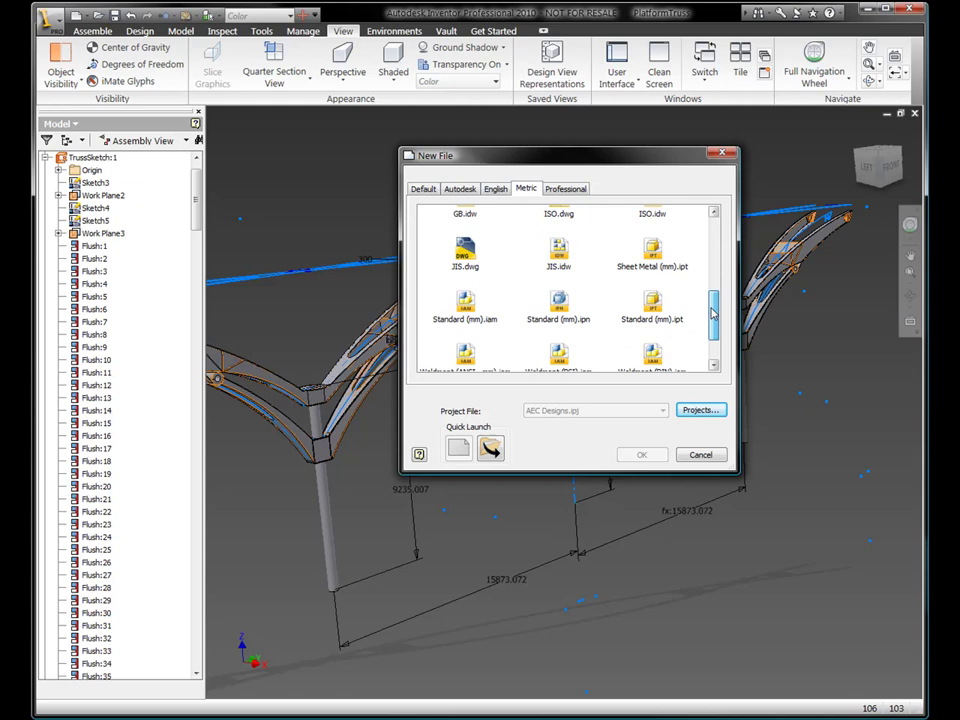
{"action": "double_click", "coordinate": [653, 245]}
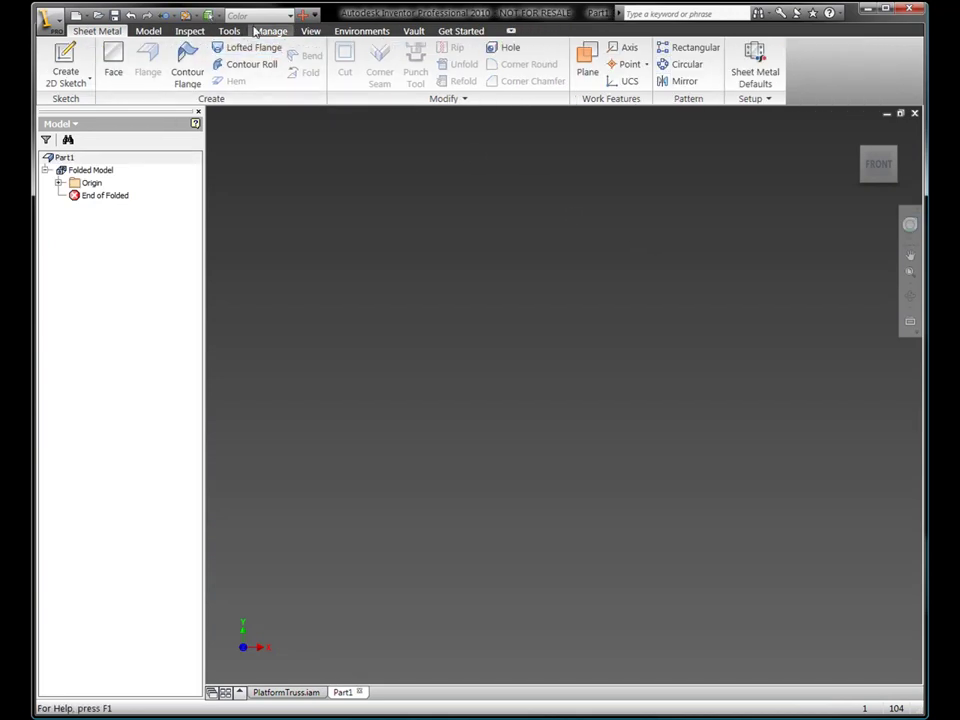
{"action": "left_click", "coordinate": [755, 55]}
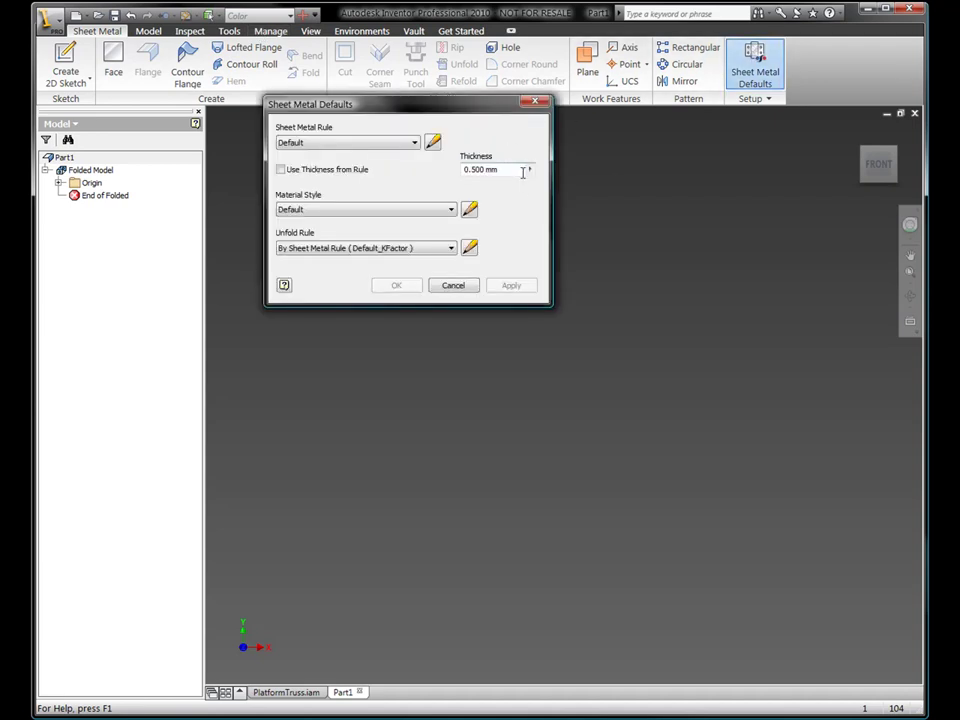
{"action": "left_click", "coordinate": [535, 101]}
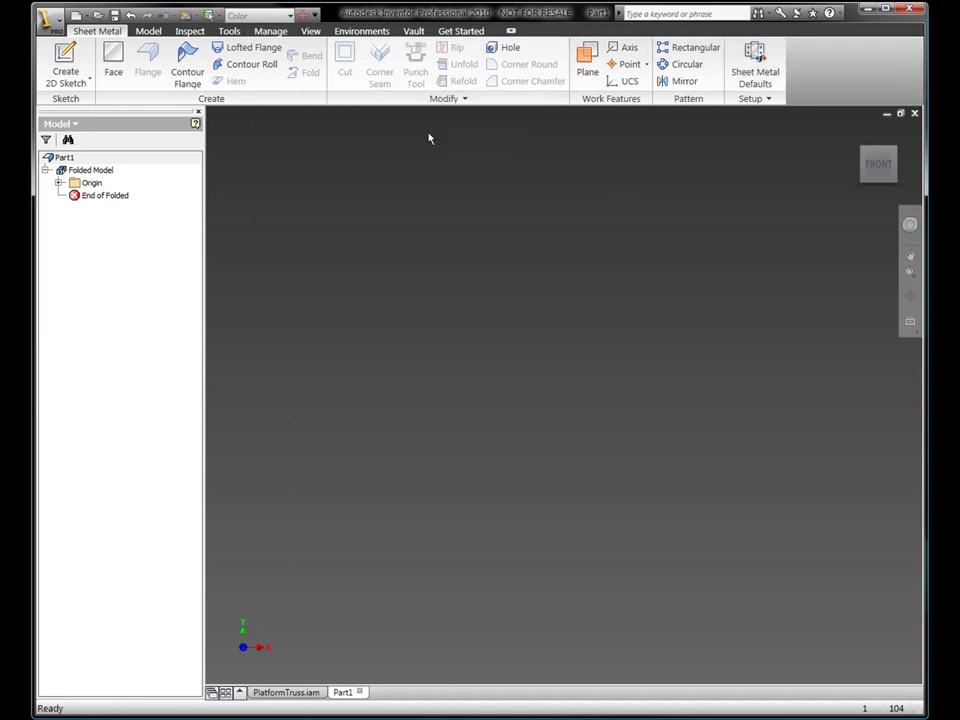
Step: Derive TrussSketch.ipt into Part1, including only the Srf13 surface body
{"action": "left_click", "coordinate": [268, 32]}
{"action": "left_click", "coordinate": [348, 62]}
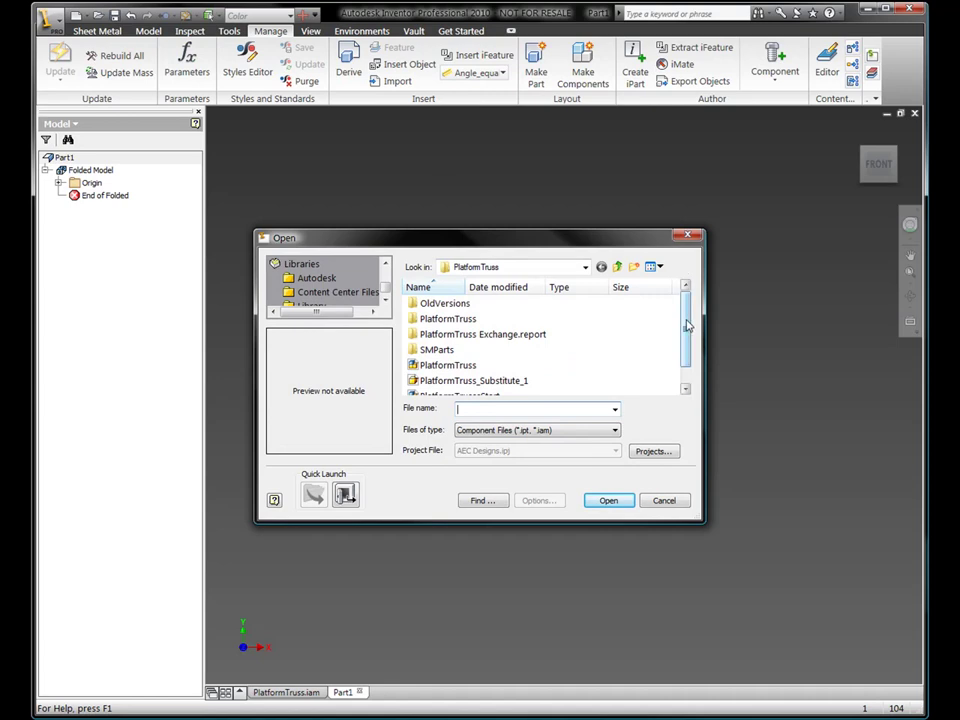
{"action": "scroll", "coordinate": [628, 360], "scroll_direction": "down", "scroll_amount": 1}
{"action": "left_click", "coordinate": [450, 389]}
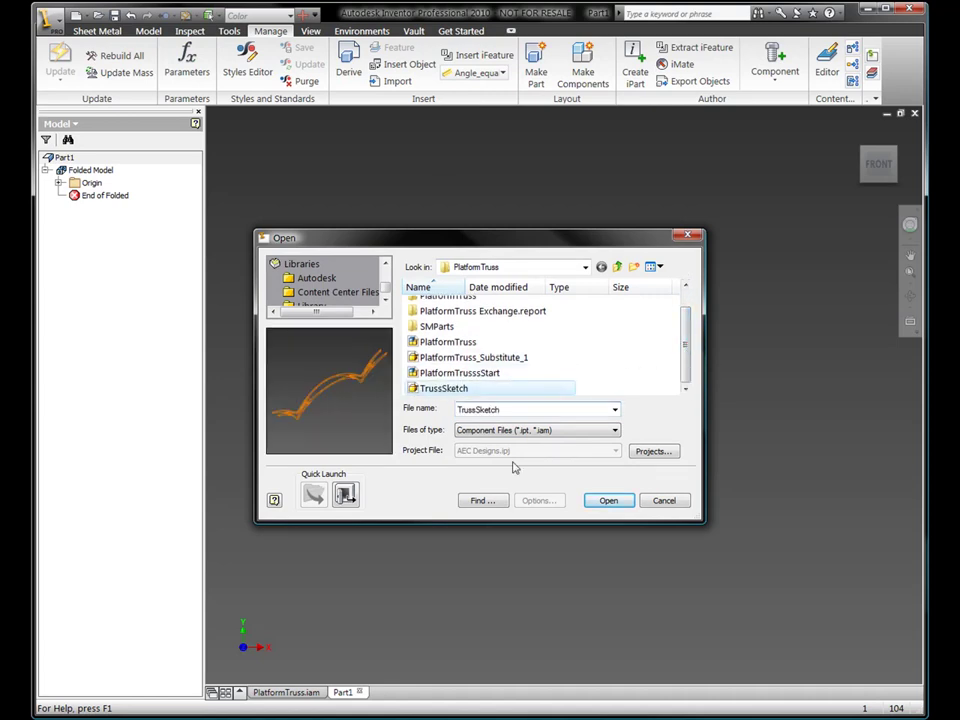
{"action": "left_click", "coordinate": [598, 504]}
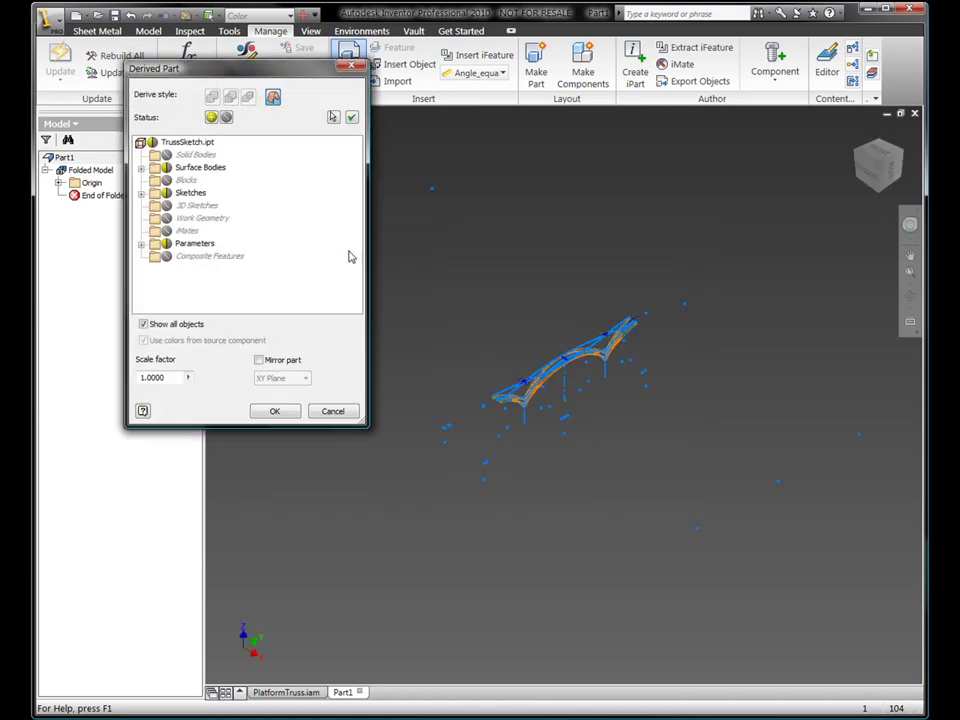
{"action": "double_click", "coordinate": [200, 167]}
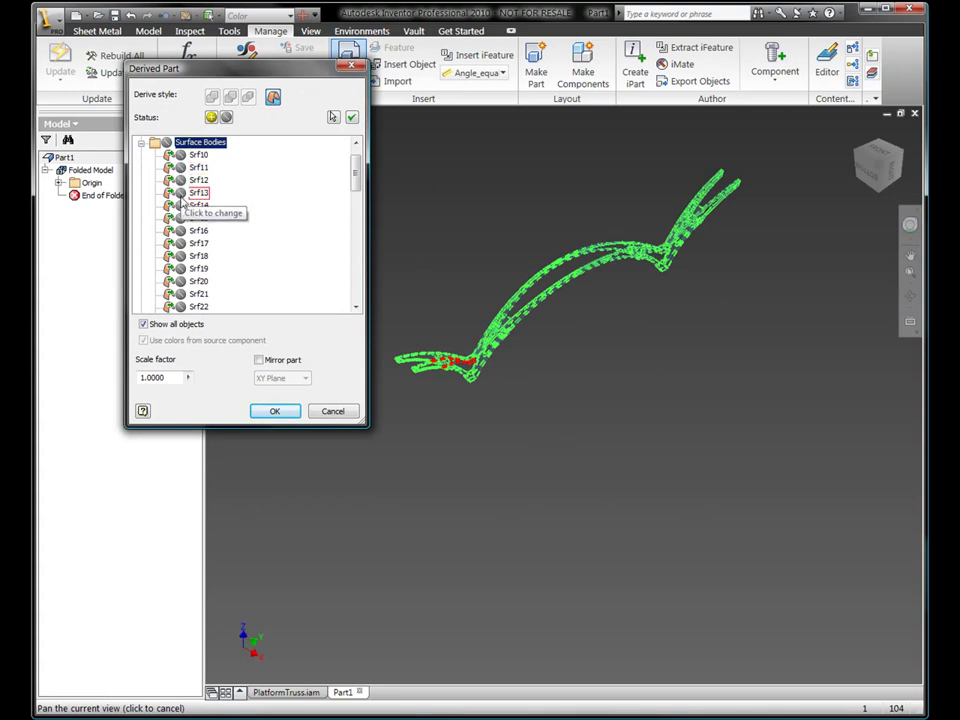
{"action": "left_click", "coordinate": [182, 194]}
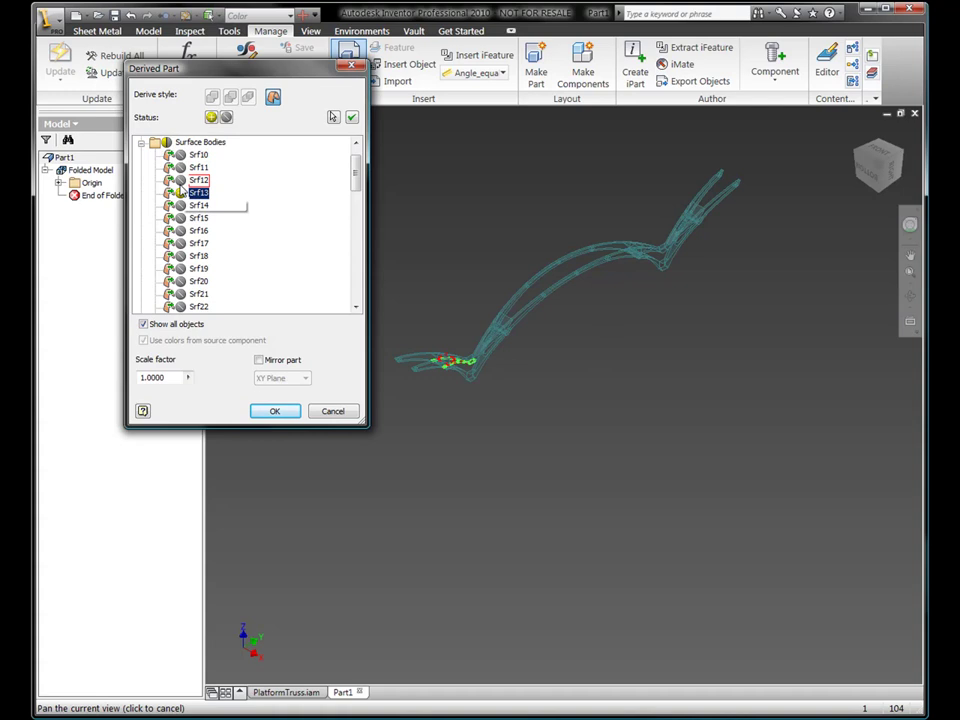
{"action": "left_click", "coordinate": [276, 412]}
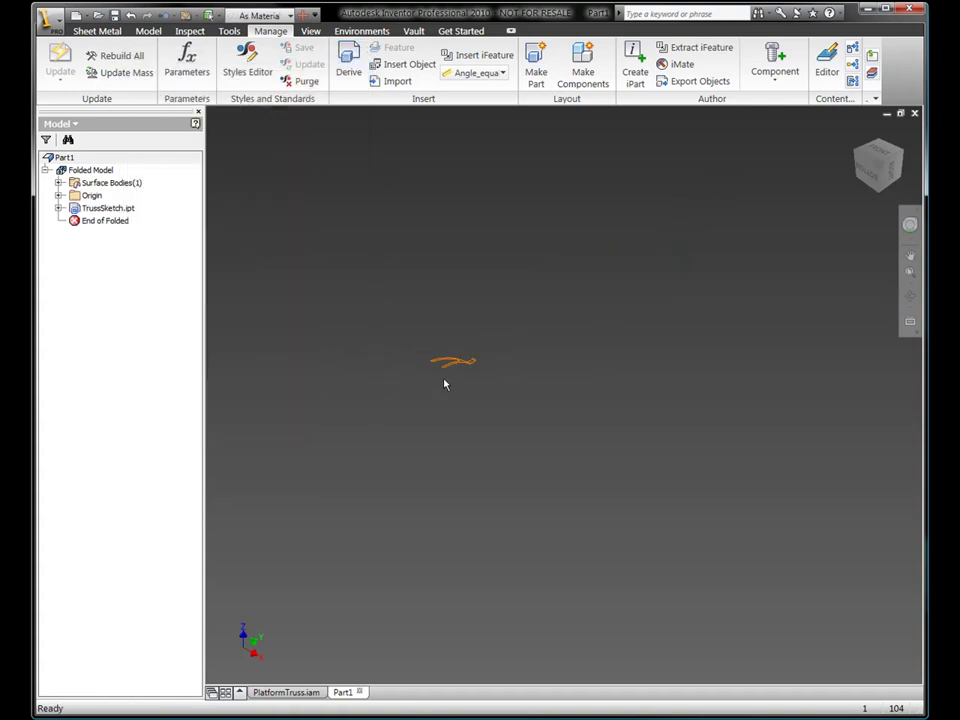
{"action": "scroll", "coordinate": [444, 356], "scroll_direction": "up", "scroll_amount": 5}
{"action": "middle_click_drag", "start_coordinate": [439, 354], "coordinate": [424, 297]}
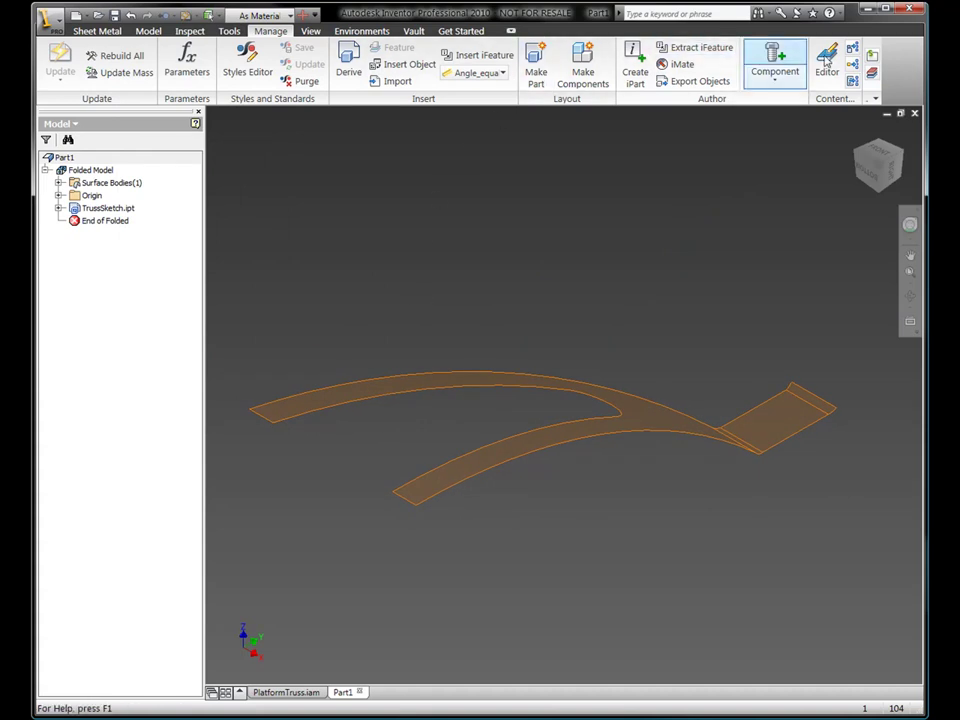
{"action": "left_click", "coordinate": [97, 31]}
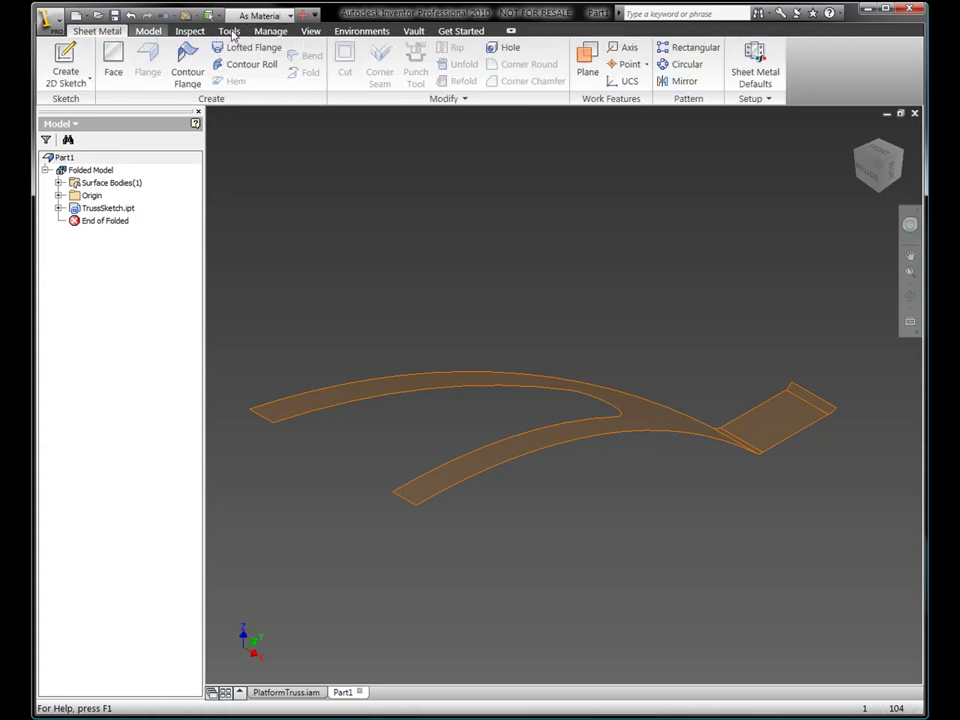
{"action": "left_click", "coordinate": [754, 58]}
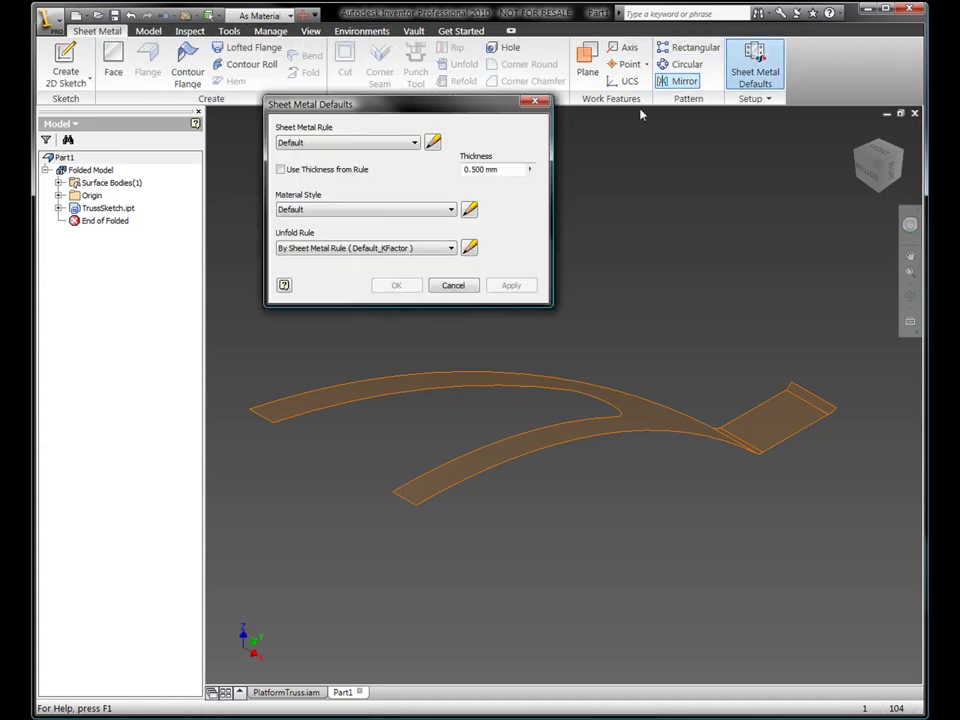
{"action": "left_click", "coordinate": [530, 170]}
{"action": "left_click", "coordinate": [590, 203]}
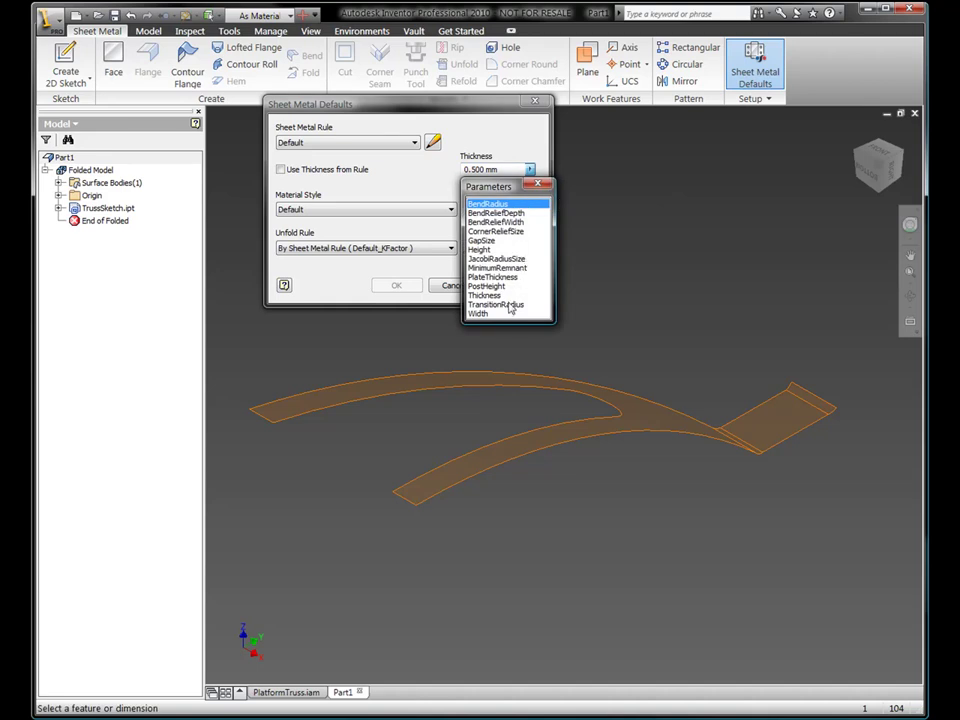
{"action": "left_click", "coordinate": [507, 279]}
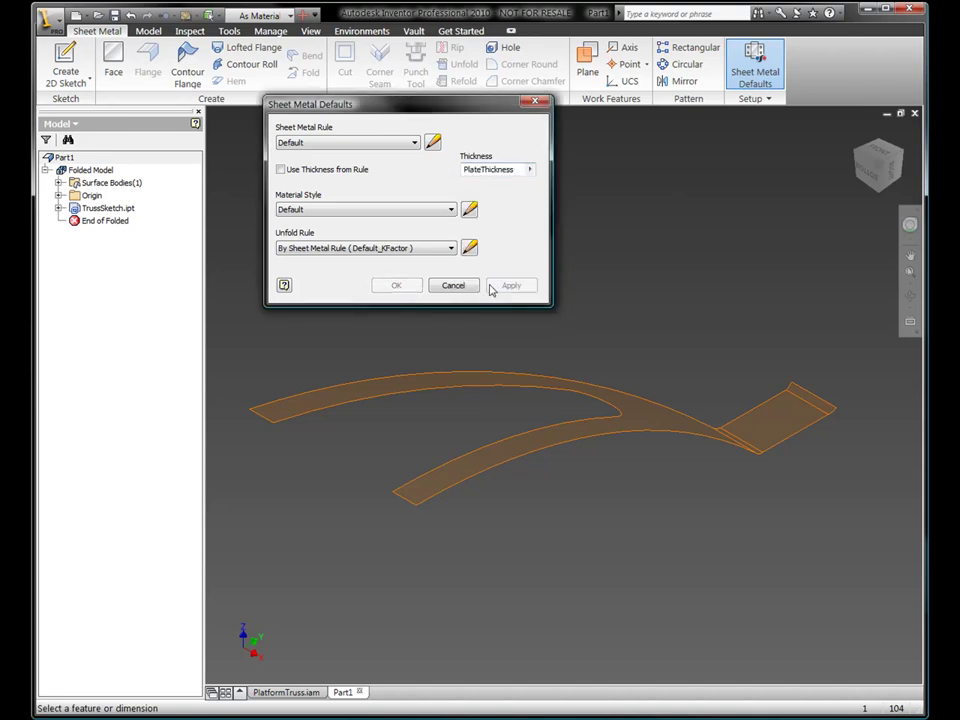
{"action": "left_click", "coordinate": [452, 286]}
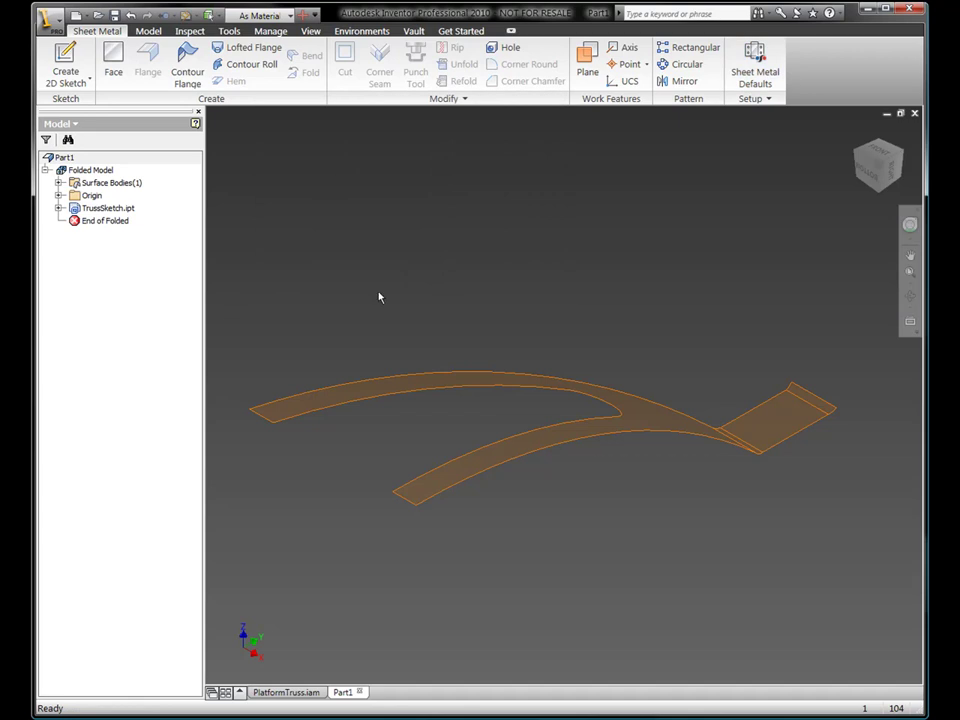
{"action": "right_click", "coordinate": [113, 205]}
{"action": "right_click", "coordinate": [101, 208]}
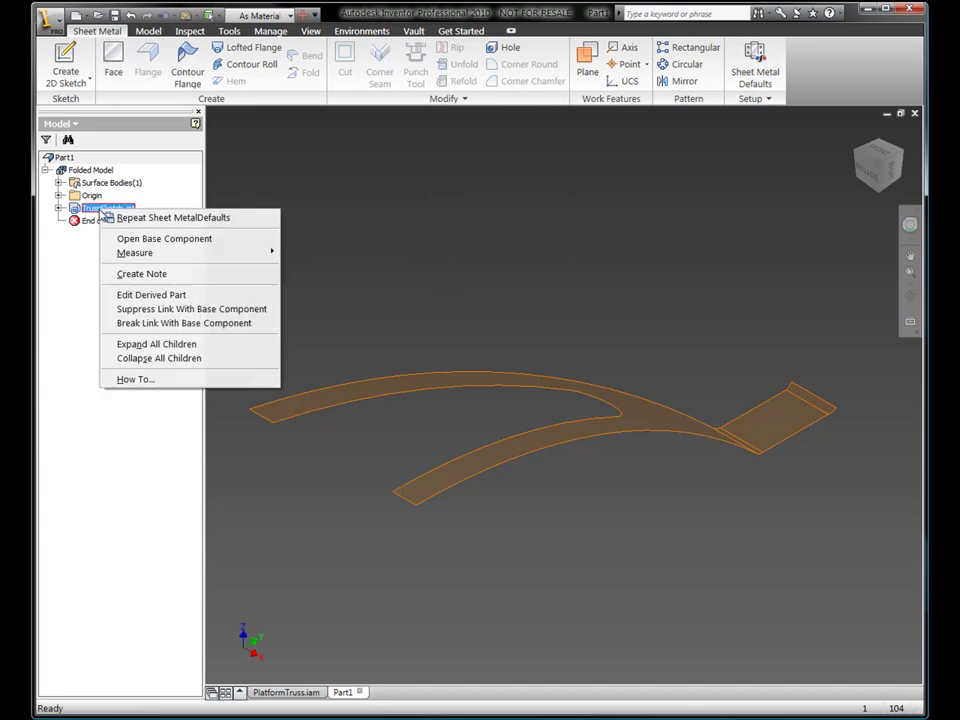
{"action": "left_click", "coordinate": [143, 296]}
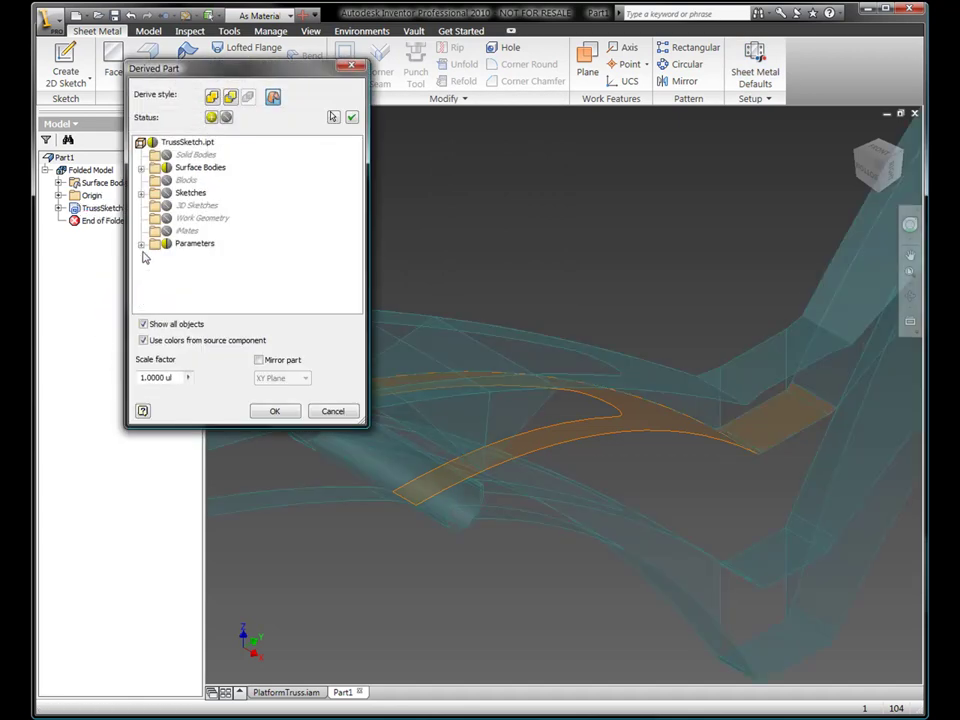
{"action": "left_click", "coordinate": [141, 244]}
{"action": "left_click", "coordinate": [155, 269]}
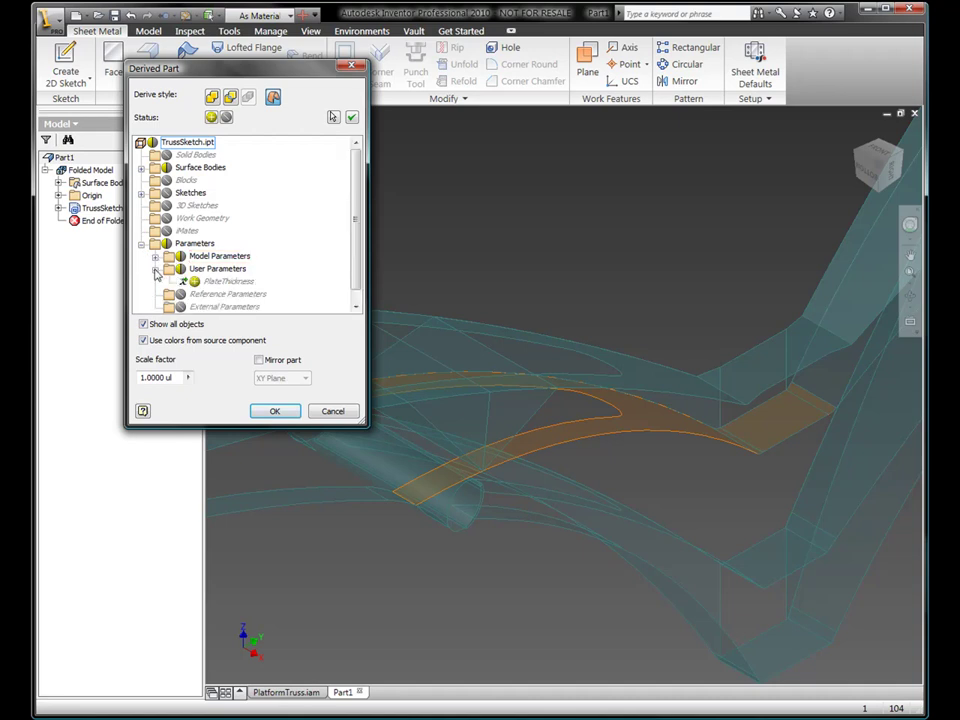
{"action": "left_click", "coordinate": [332, 411]}
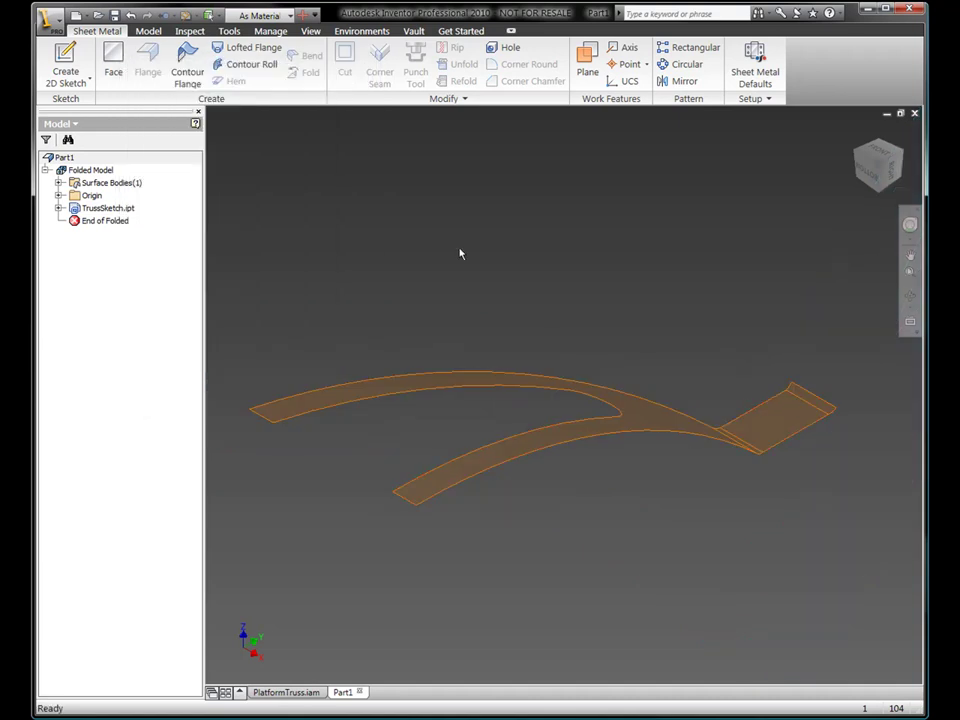
Step: Thicken the curved surface symmetrically by the Thickness parameter to create Thicken1
{"action": "left_click", "coordinate": [148, 31]}
{"action": "left_click", "coordinate": [644, 49]}
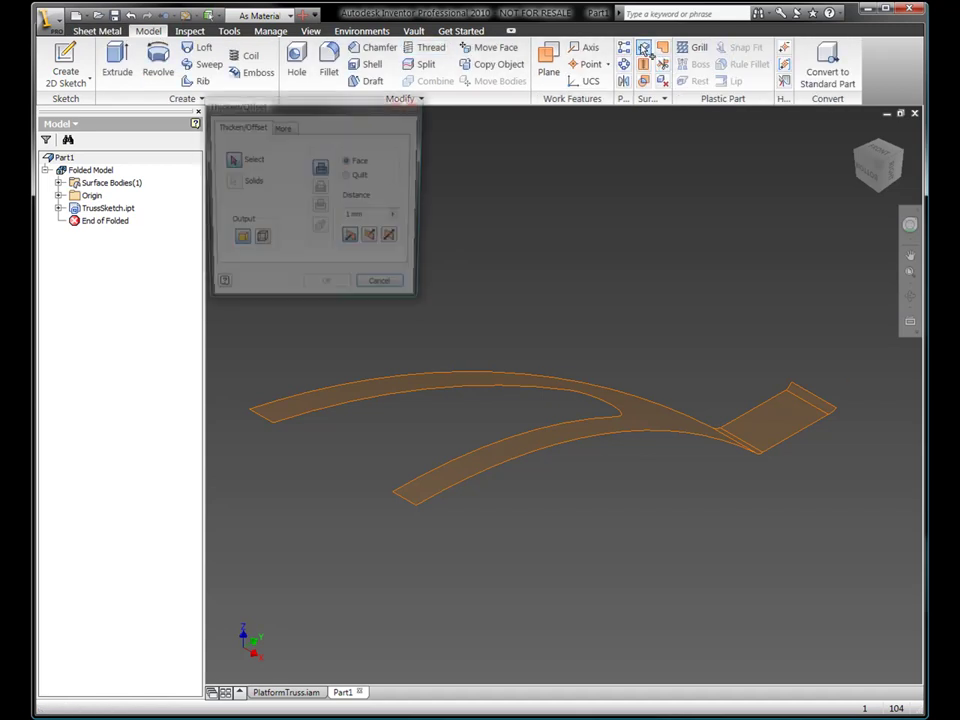
{"action": "left_click", "coordinate": [658, 410]}
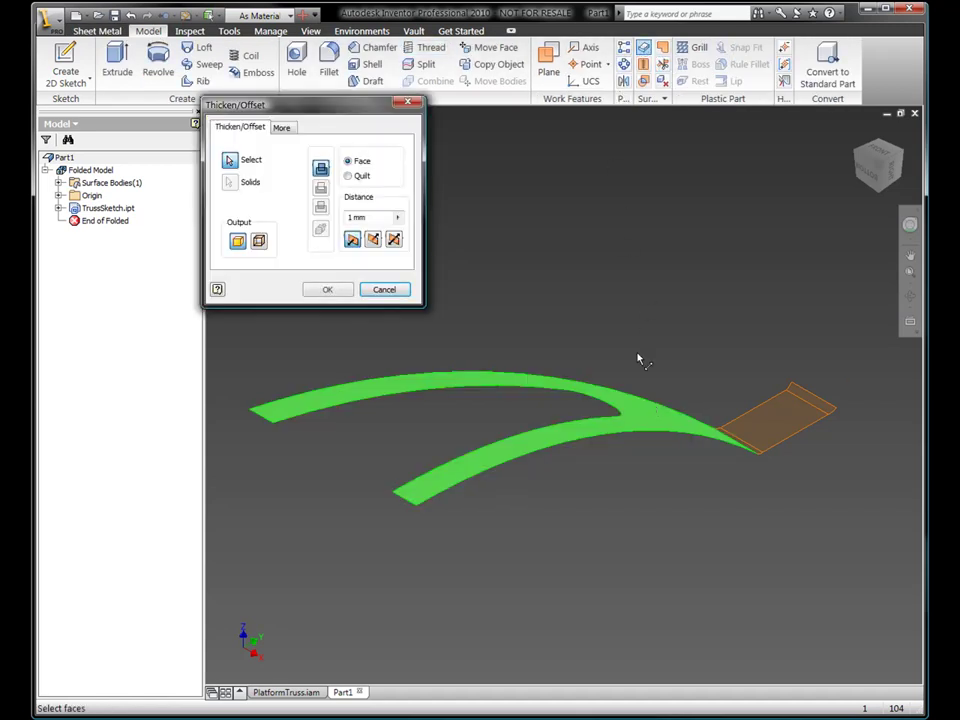
{"action": "left_click", "coordinate": [398, 218]}
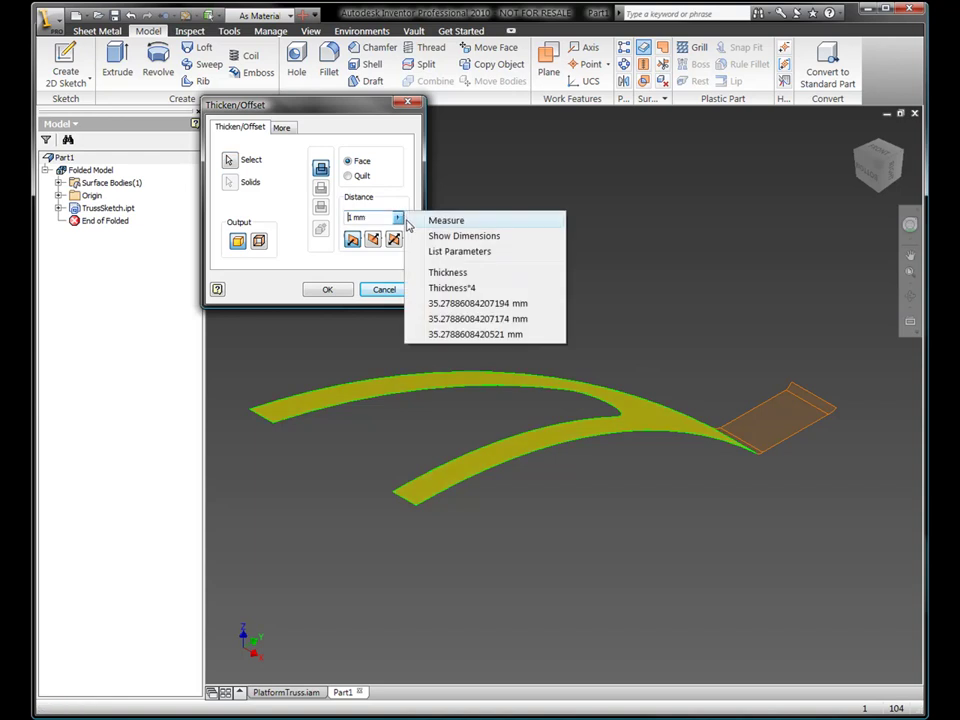
{"action": "left_click", "coordinate": [440, 270]}
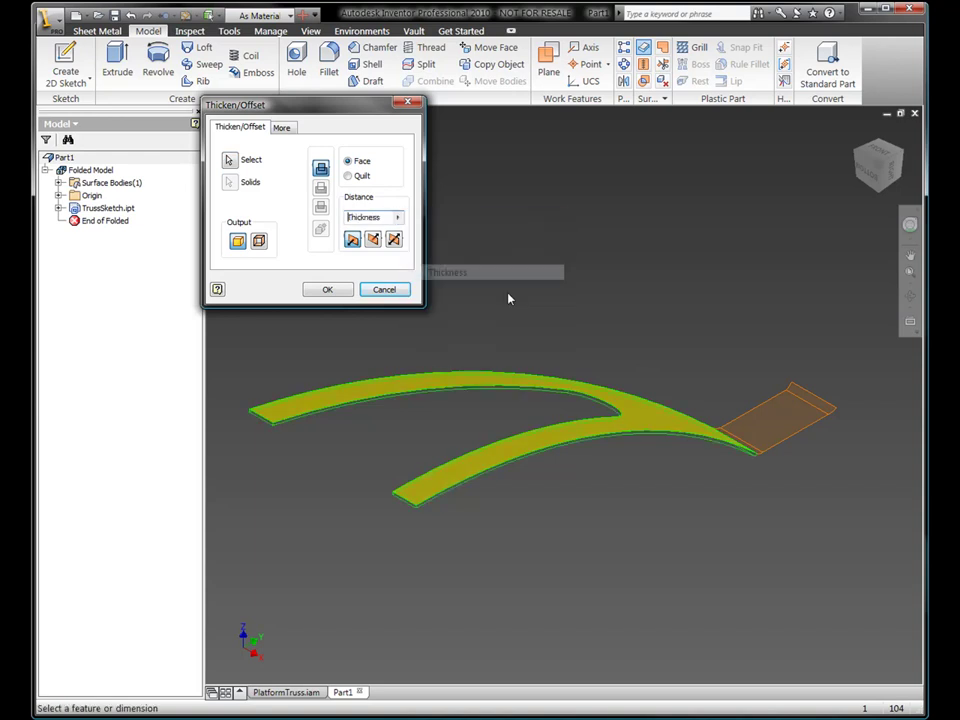
{"action": "left_click", "coordinate": [372, 239]}
{"action": "left_click", "coordinate": [330, 289]}
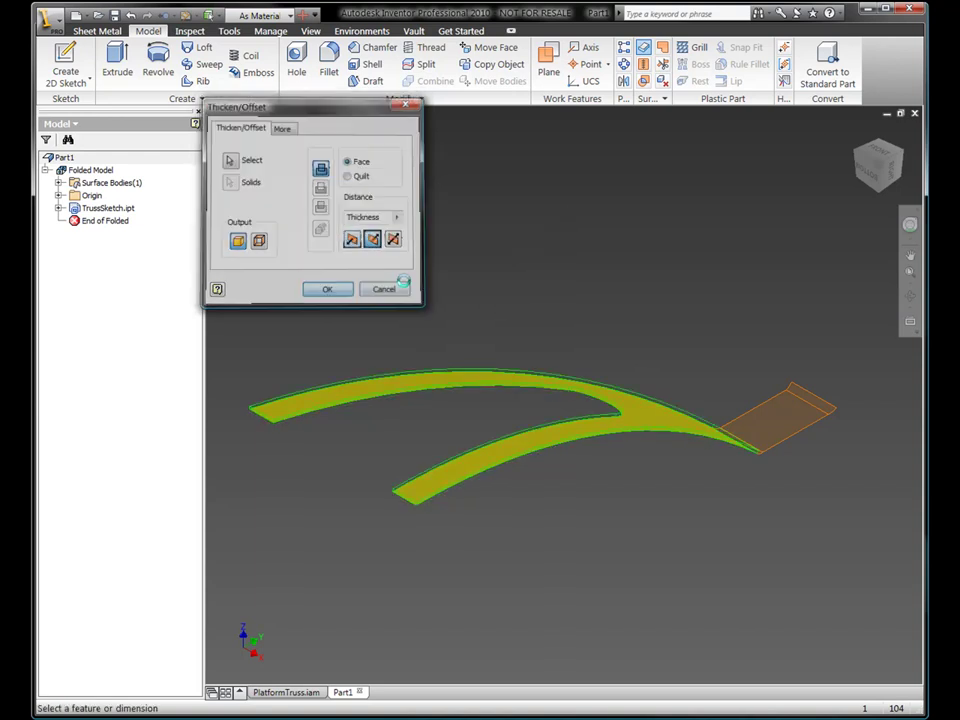
Step: Hide the derived TrussSketch surface body
{"action": "left_click", "coordinate": [59, 208]}
{"action": "right_click", "coordinate": [98, 222]}
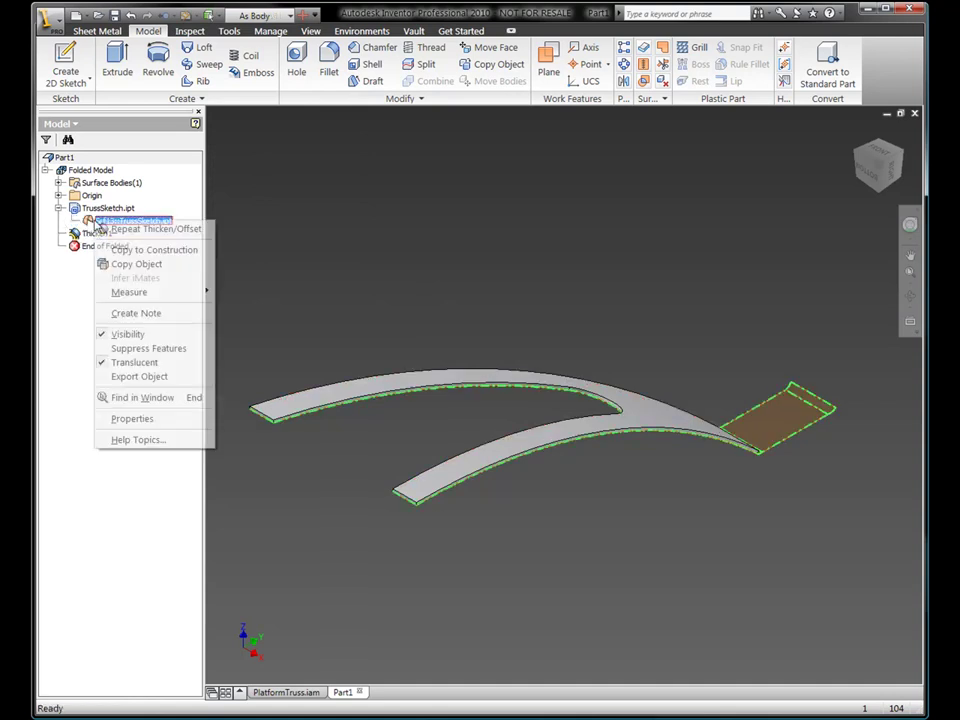
{"action": "left_click", "coordinate": [125, 334]}
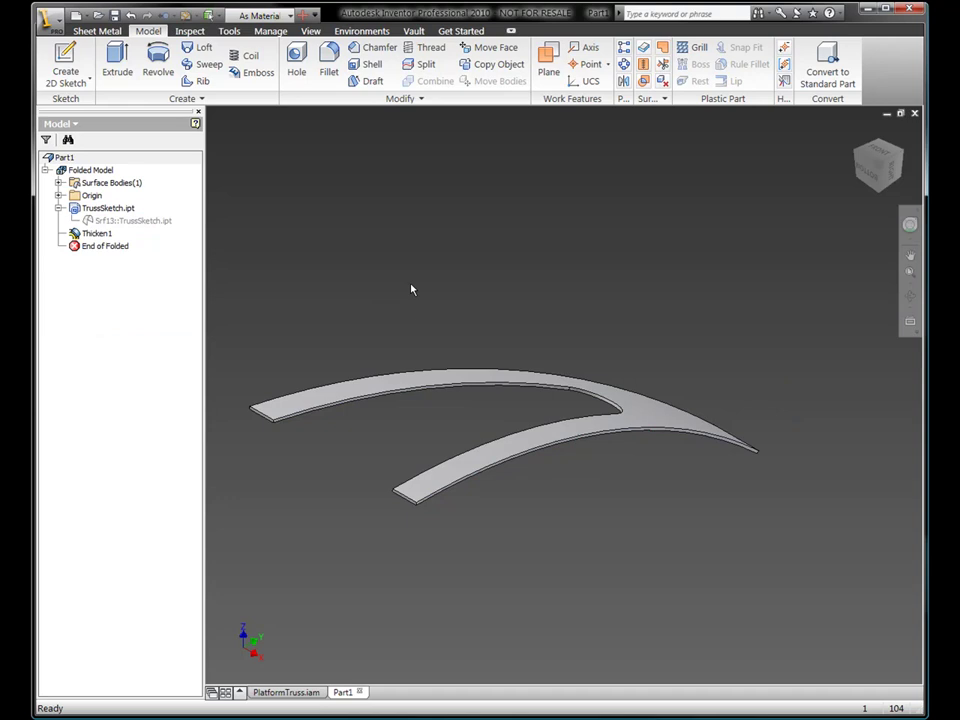
Step: Create the flat pattern, check it from Right and Front, then return to the folded model
{"action": "left_click", "coordinate": [98, 33]}
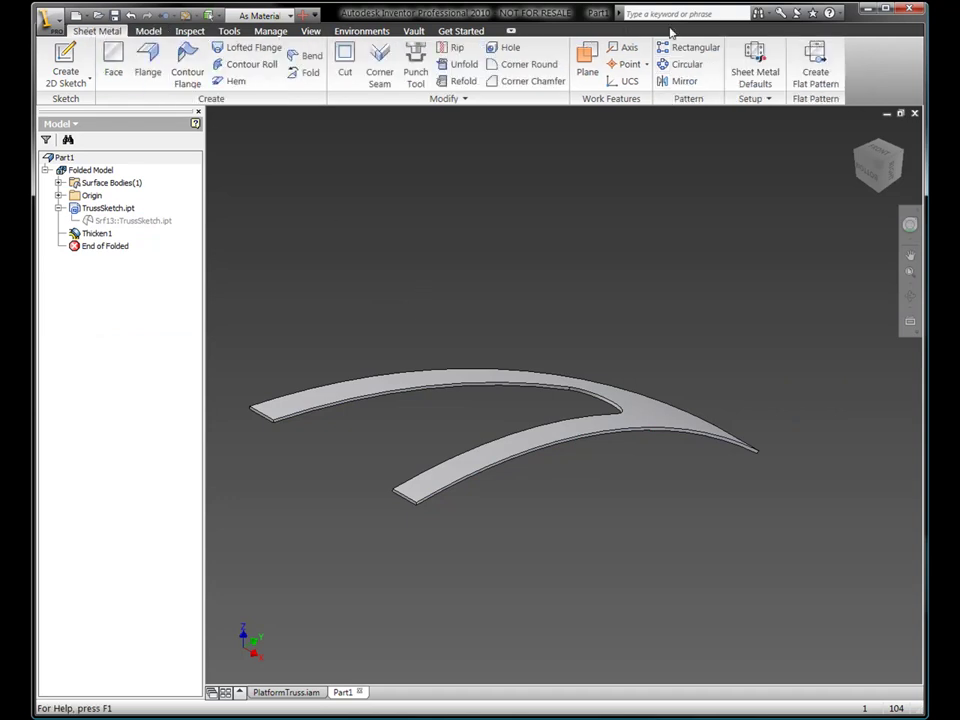
{"action": "left_click", "coordinate": [814, 64]}
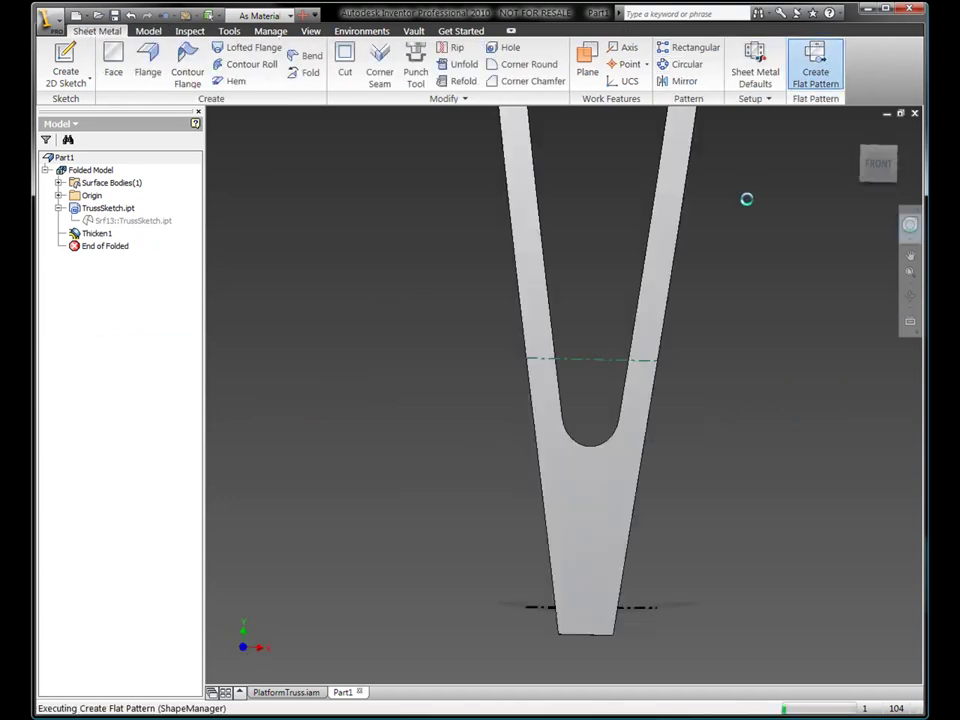
{"action": "left_click", "coordinate": [905, 167]}
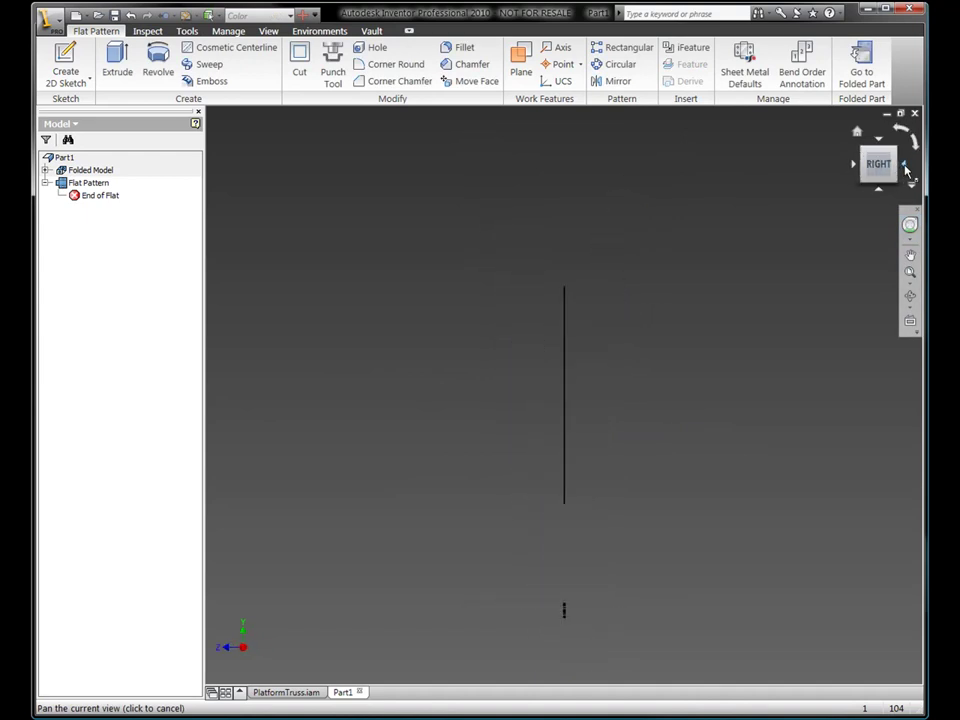
{"action": "left_click", "coordinate": [855, 164]}
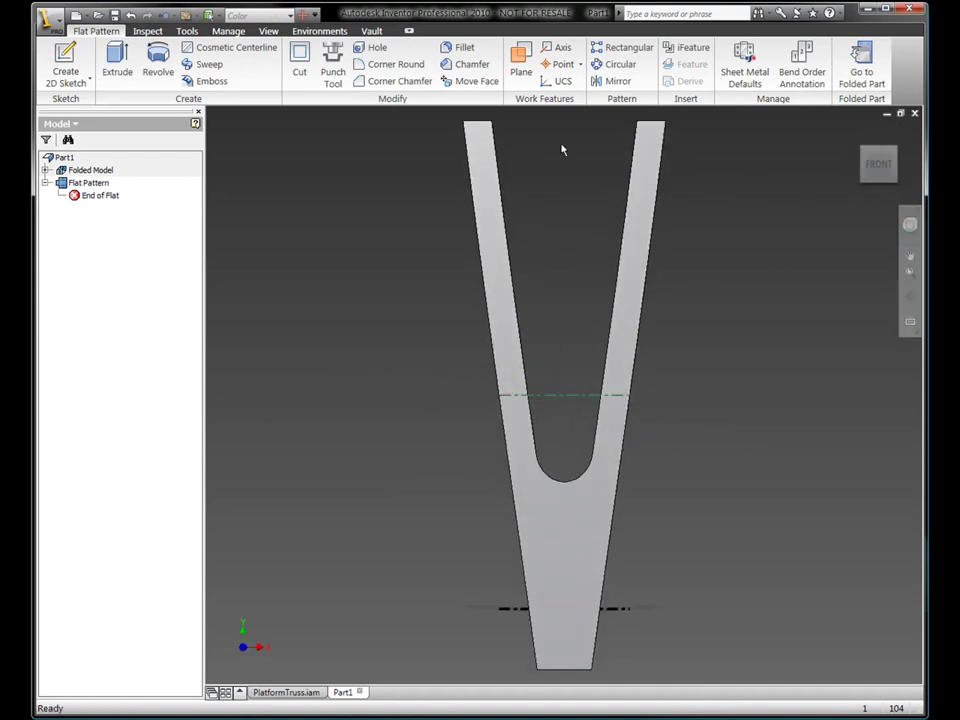
{"action": "double_click", "coordinate": [90, 170]}
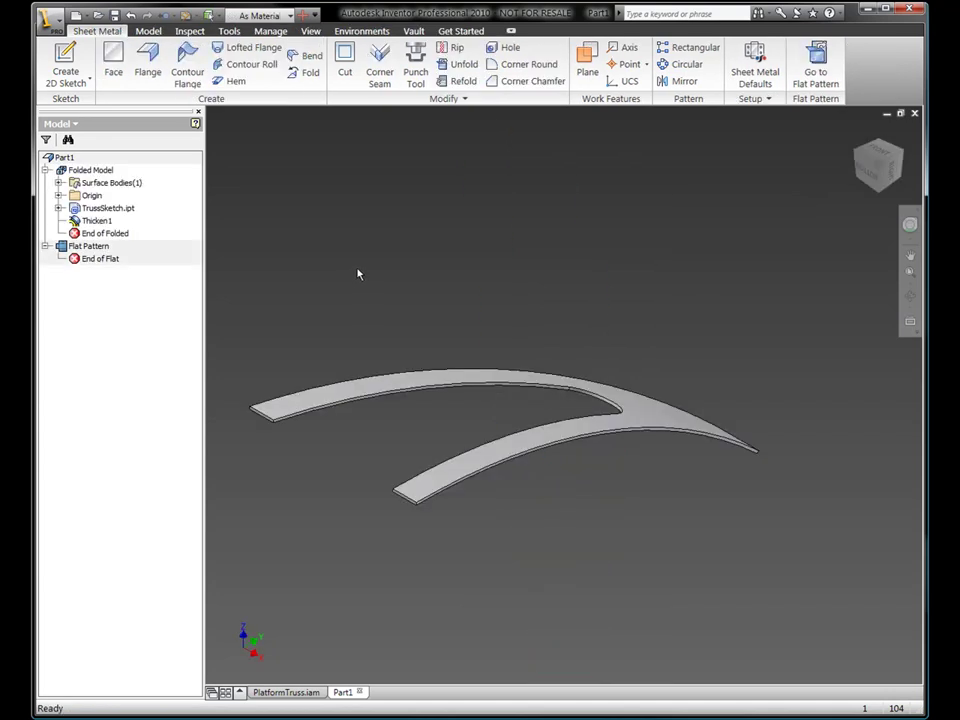
Step: Save the new part as test1.ipt
{"action": "left_click", "coordinate": [114, 17]}
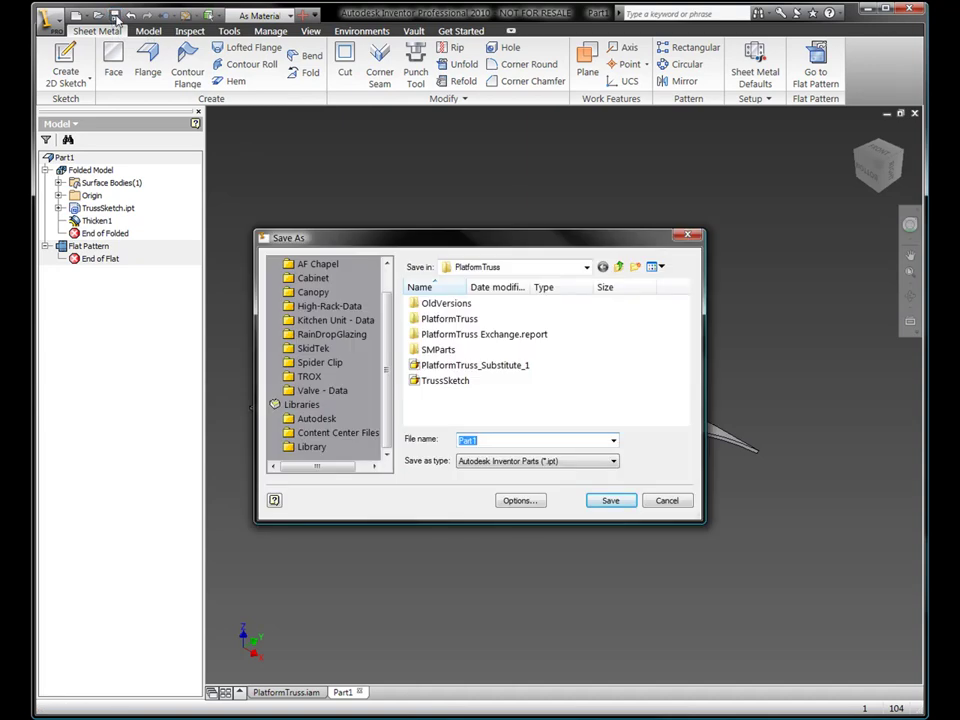
{"action": "type", "text": "test1"}
{"action": "key", "text": "Return"}
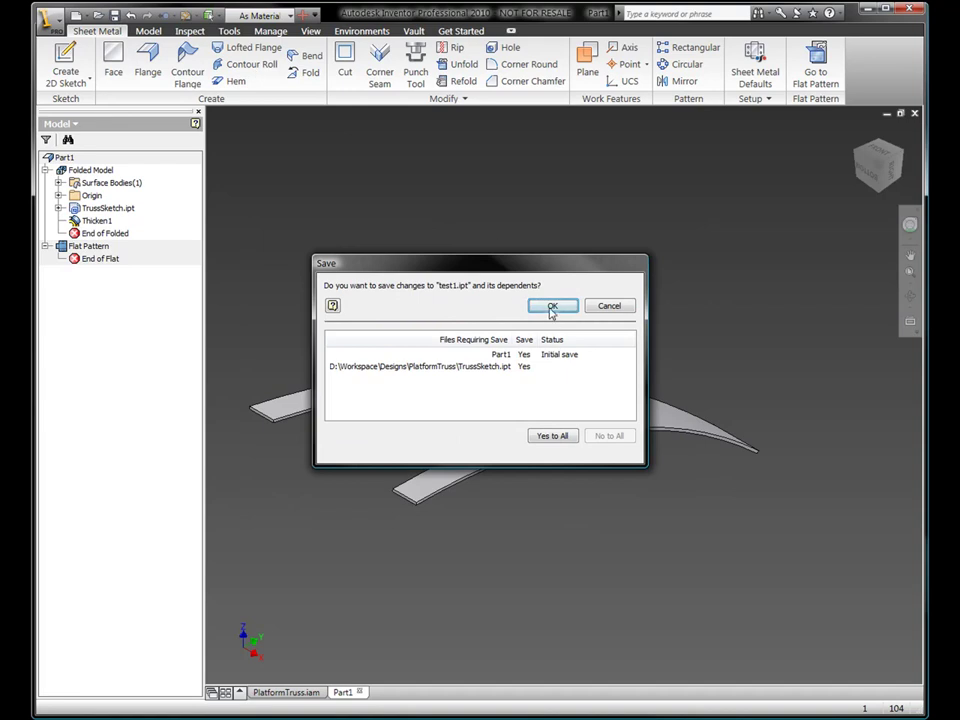
{"action": "left_click", "coordinate": [552, 307]}
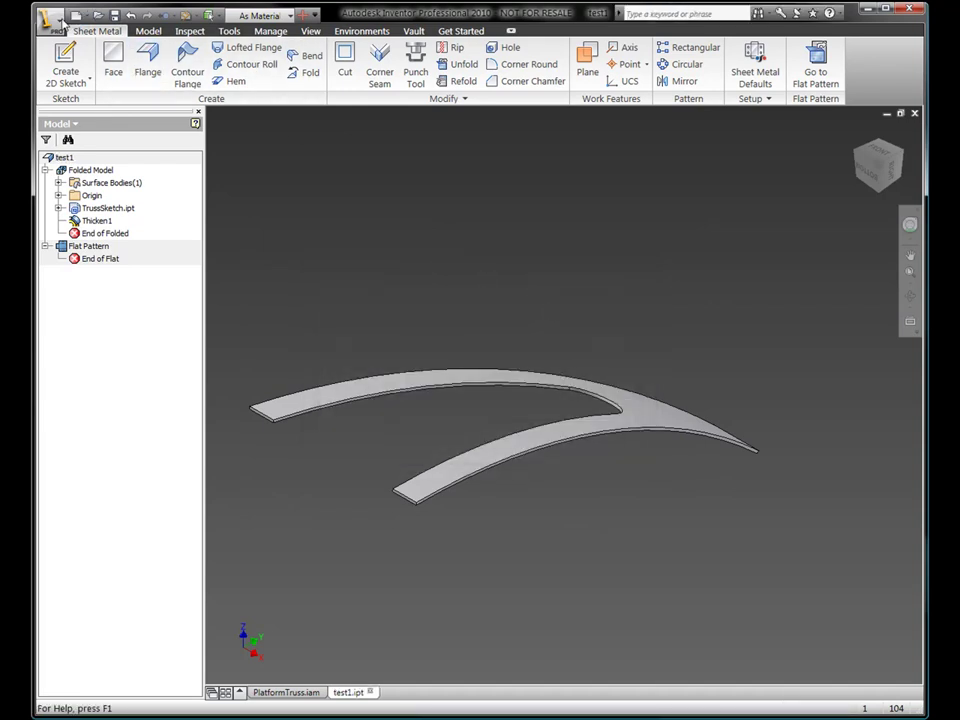
Step: Save the part again under a new name as test2.ipt
{"action": "left_click", "coordinate": [60, 19]}
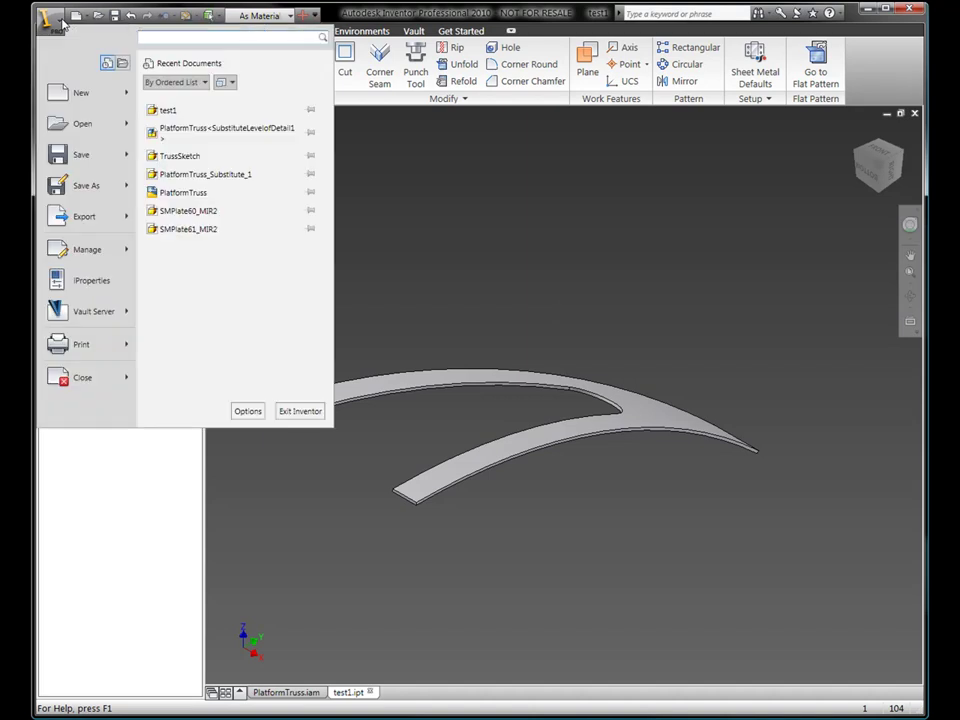
{"action": "left_click", "coordinate": [335, 285]}
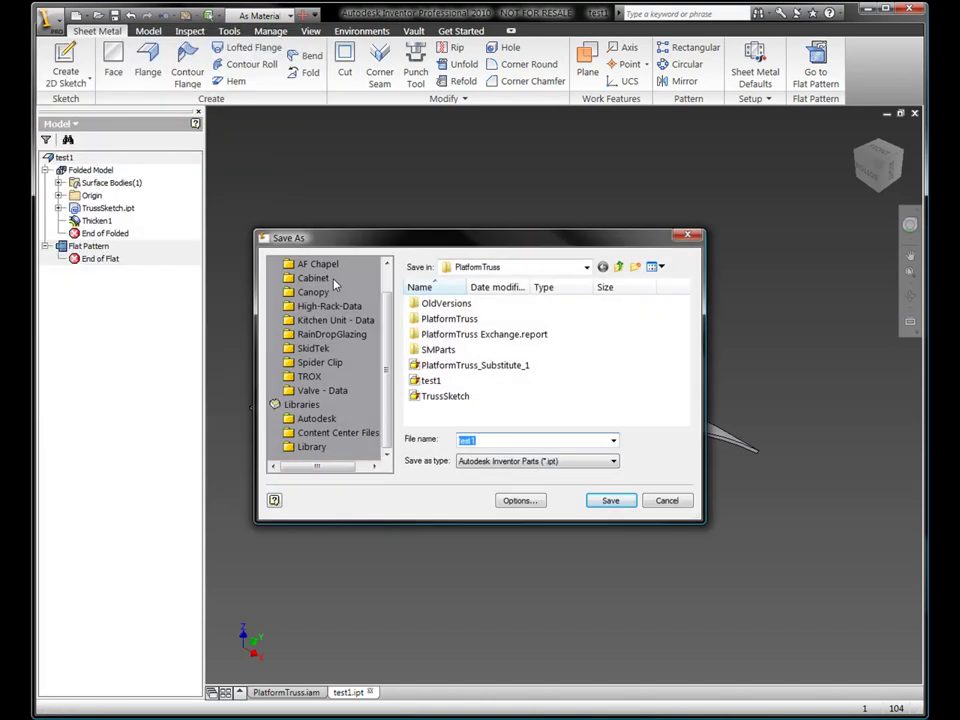
{"action": "type", "text": "test"}
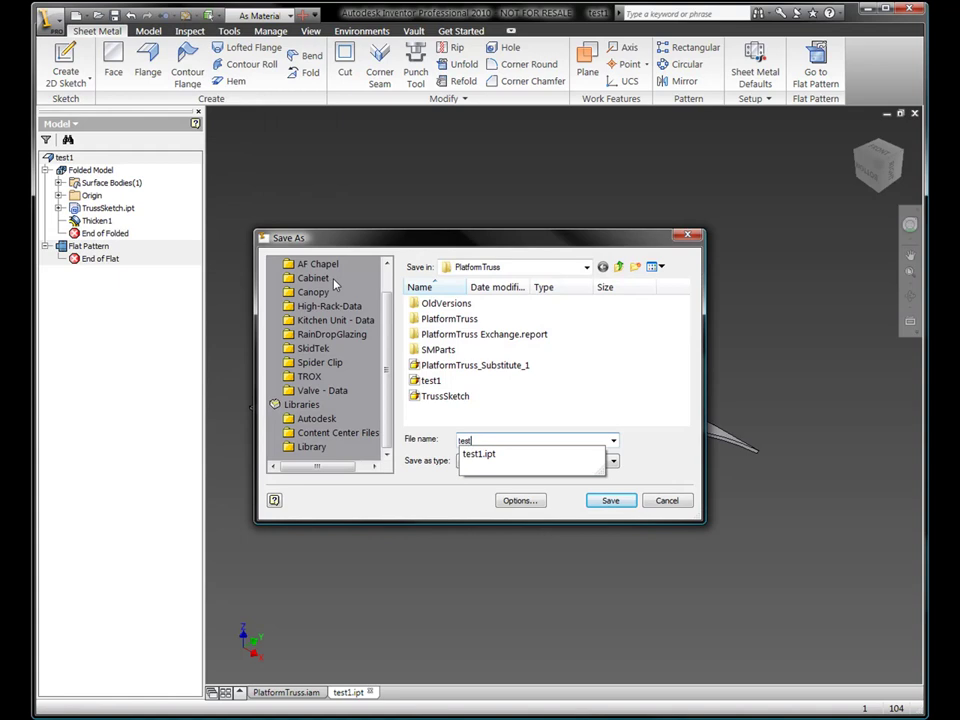
{"action": "type", "text": "1"}
{"action": "key", "text": "Return"}
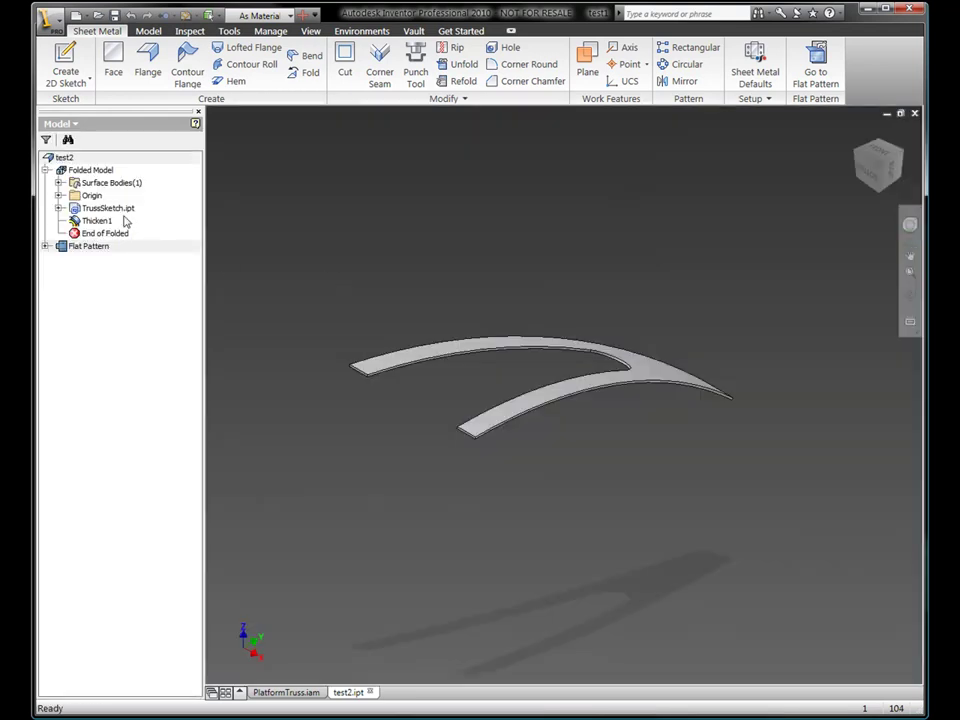
Step: Delete Thicken1 and edit the derived part to bring in Srf14 instead of Srf13
{"action": "right_click", "coordinate": [104, 221]}
{"action": "left_click", "coordinate": [120, 245]}
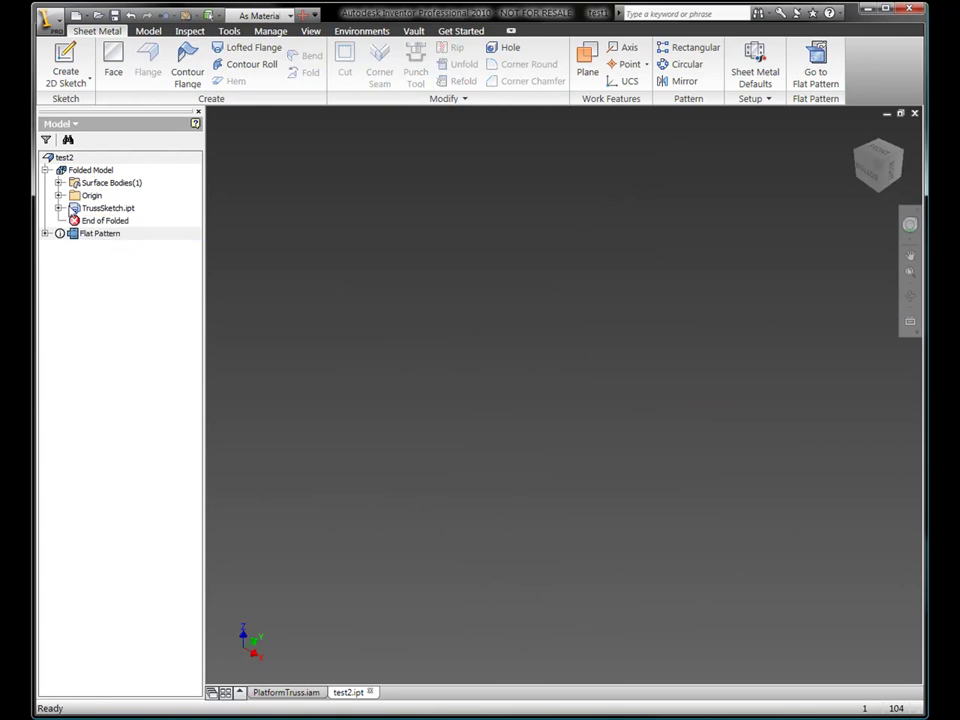
{"action": "left_click", "coordinate": [59, 208]}
{"action": "right_click", "coordinate": [88, 210]}
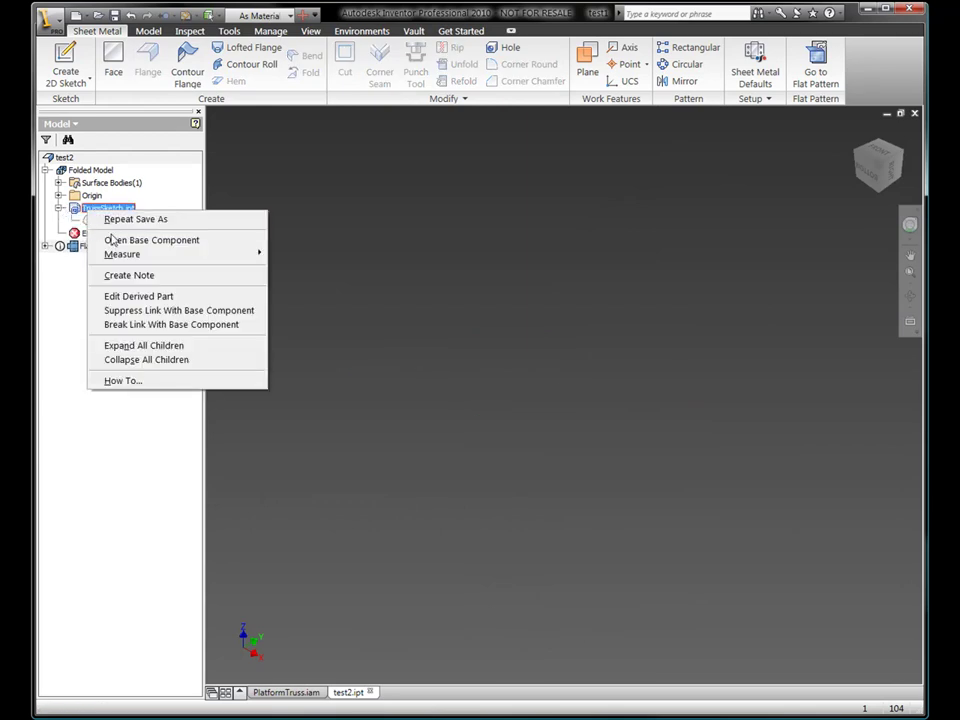
{"action": "left_click", "coordinate": [125, 296]}
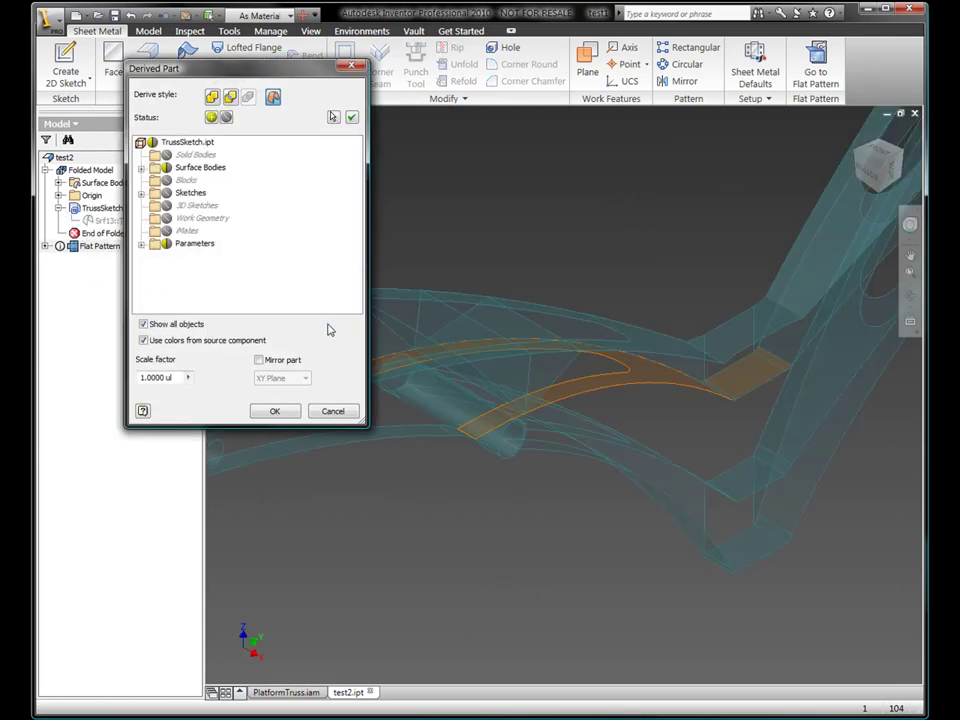
{"action": "left_click", "coordinate": [141, 168]}
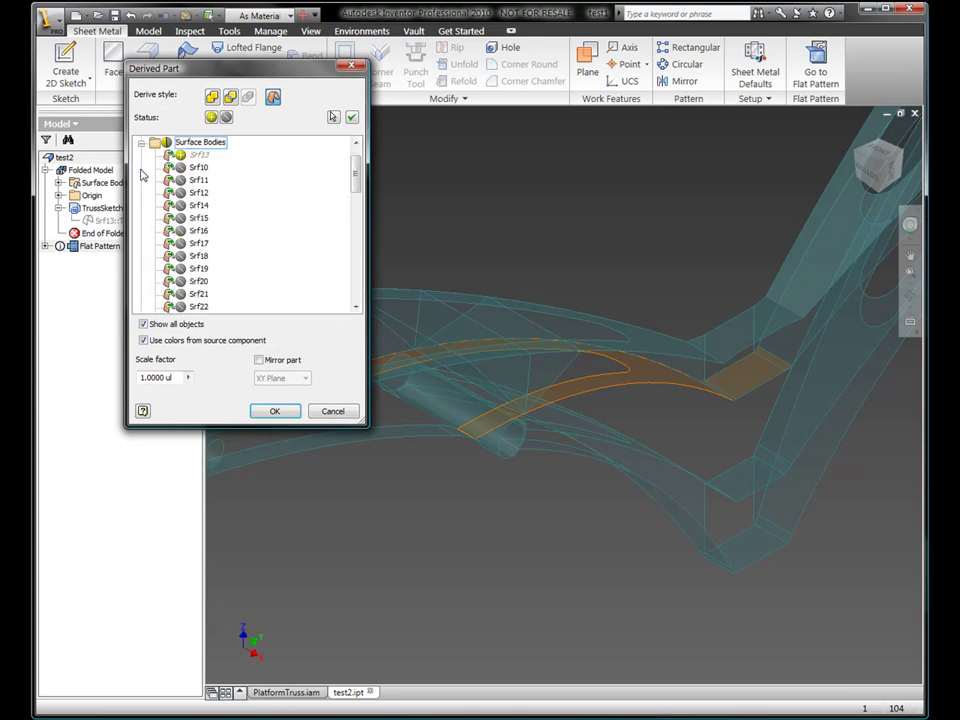
{"action": "left_click", "coordinate": [182, 156]}
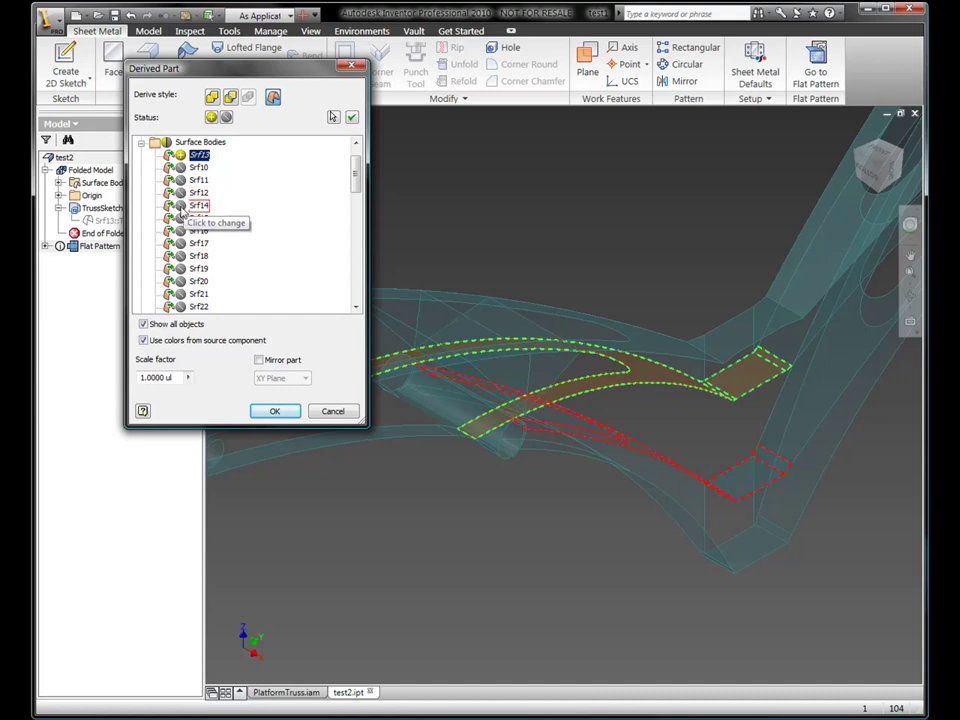
{"action": "left_click", "coordinate": [182, 207]}
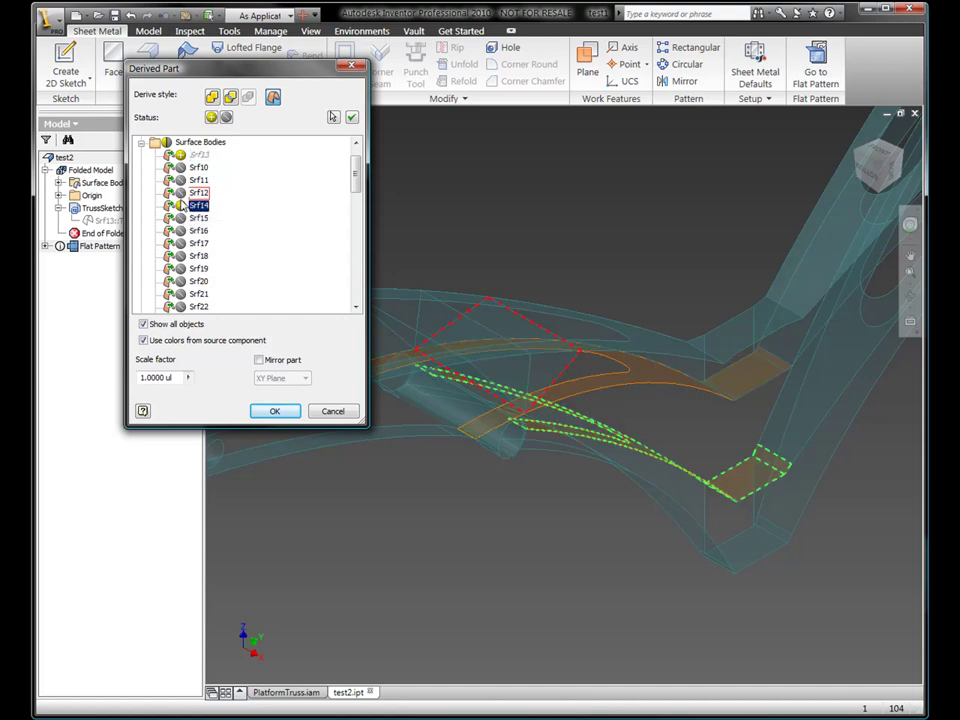
{"action": "left_click", "coordinate": [274, 411]}
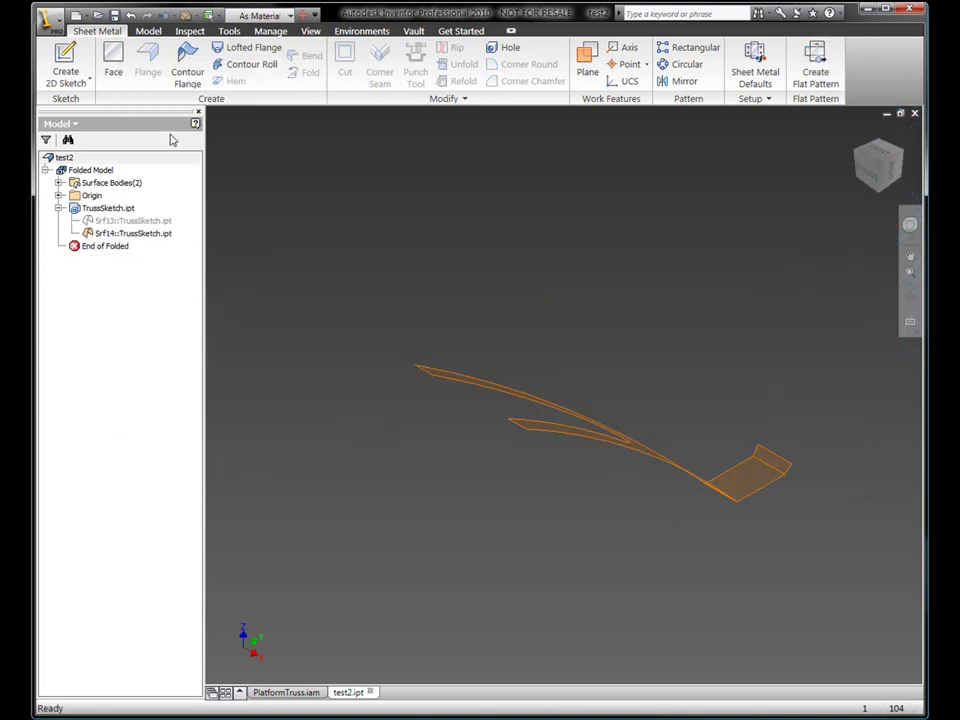
Step: Thicken surface Srf14 symmetrically by the Thickness parameter to create Thicken2
{"action": "left_click", "coordinate": [148, 31]}
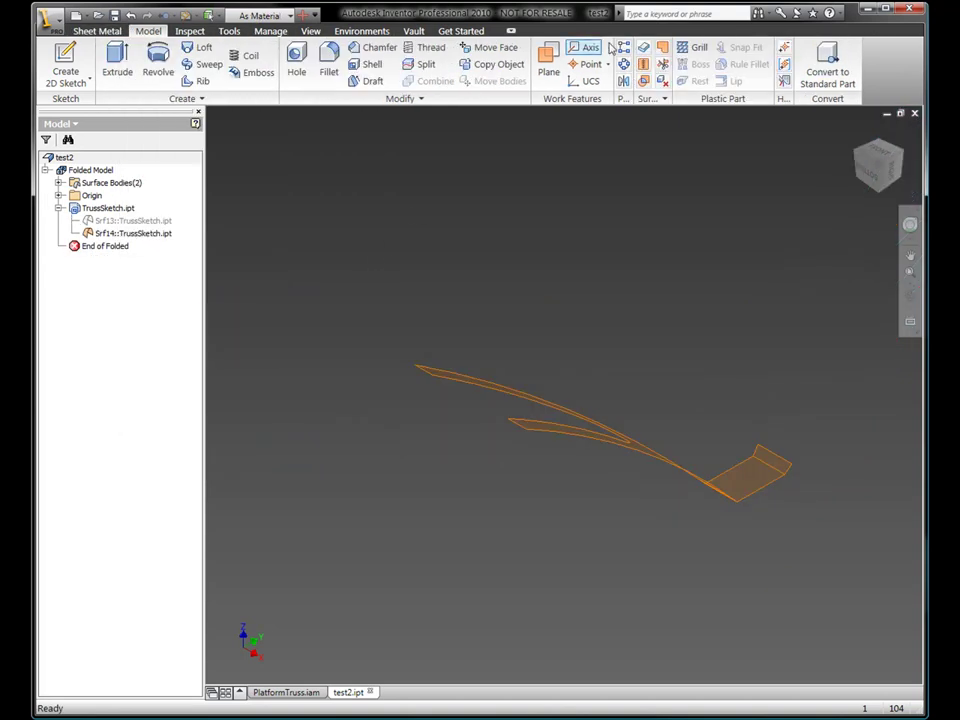
{"action": "left_click", "coordinate": [643, 47]}
{"action": "left_click", "coordinate": [649, 457]}
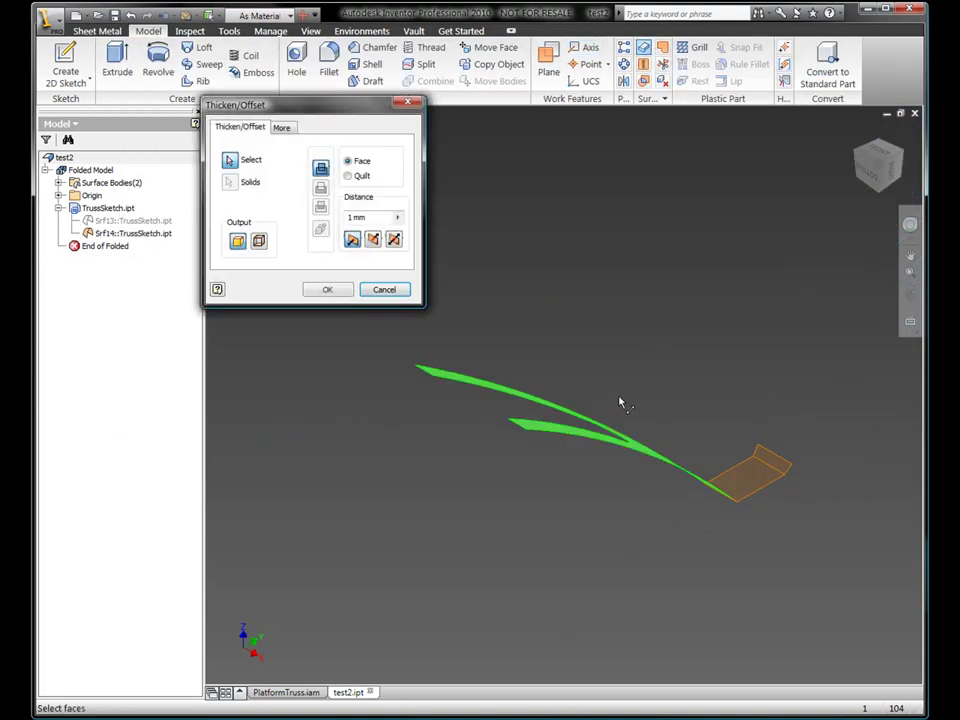
{"action": "left_click", "coordinate": [397, 217]}
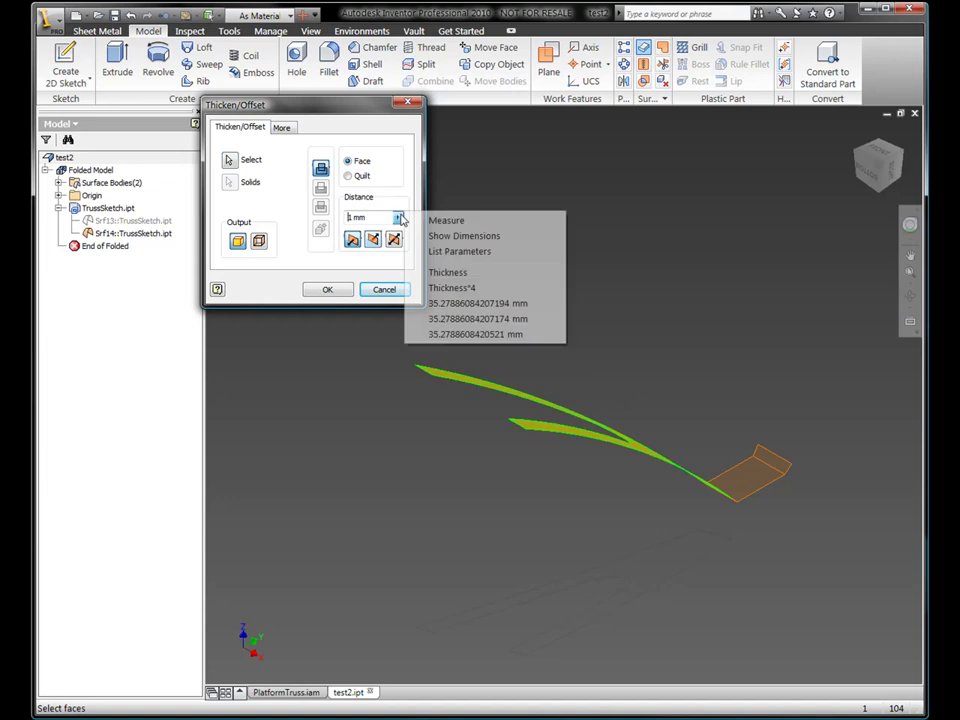
{"action": "left_click", "coordinate": [426, 272]}
{"action": "left_click", "coordinate": [372, 244]}
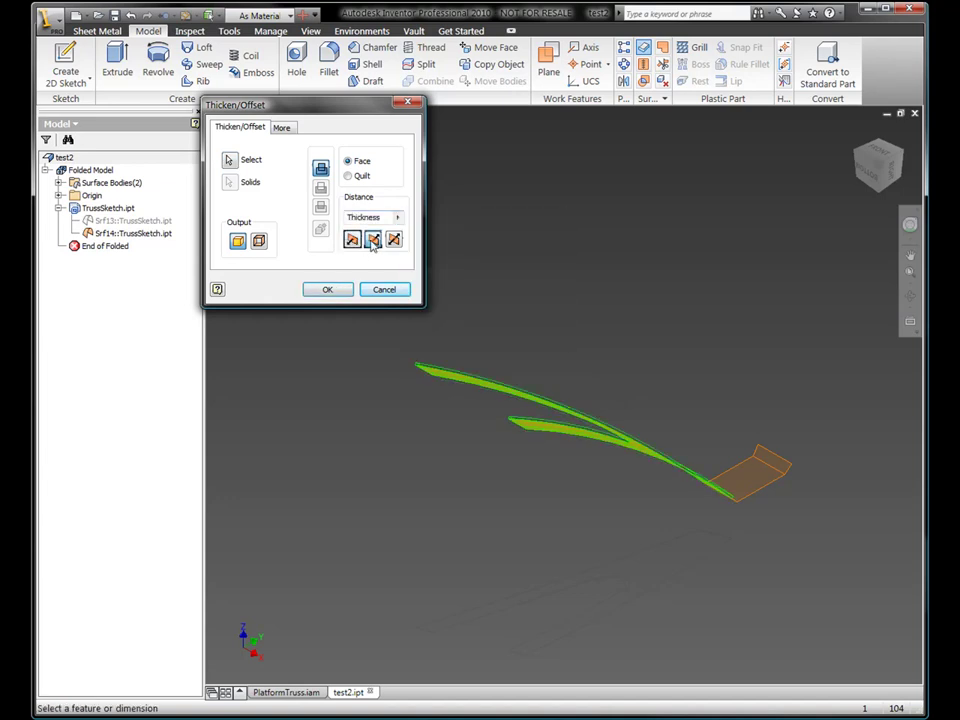
{"action": "left_click", "coordinate": [329, 290]}
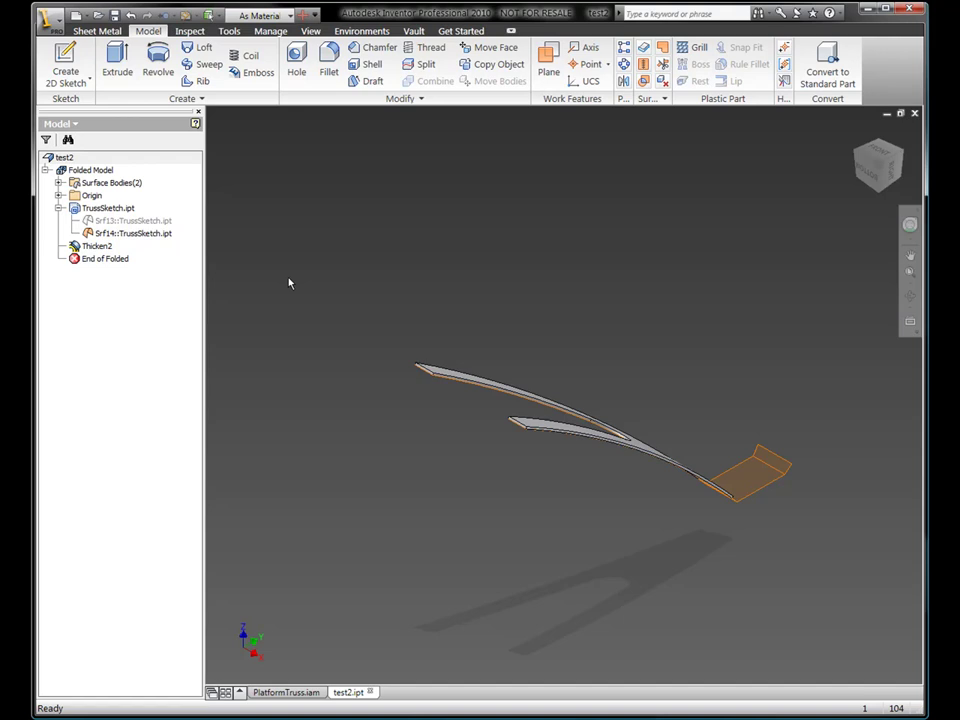
Step: Hide the Srf14 surface and orbit to inspect the new plate
{"action": "right_click", "coordinate": [135, 233]}
{"action": "left_click", "coordinate": [172, 347]}
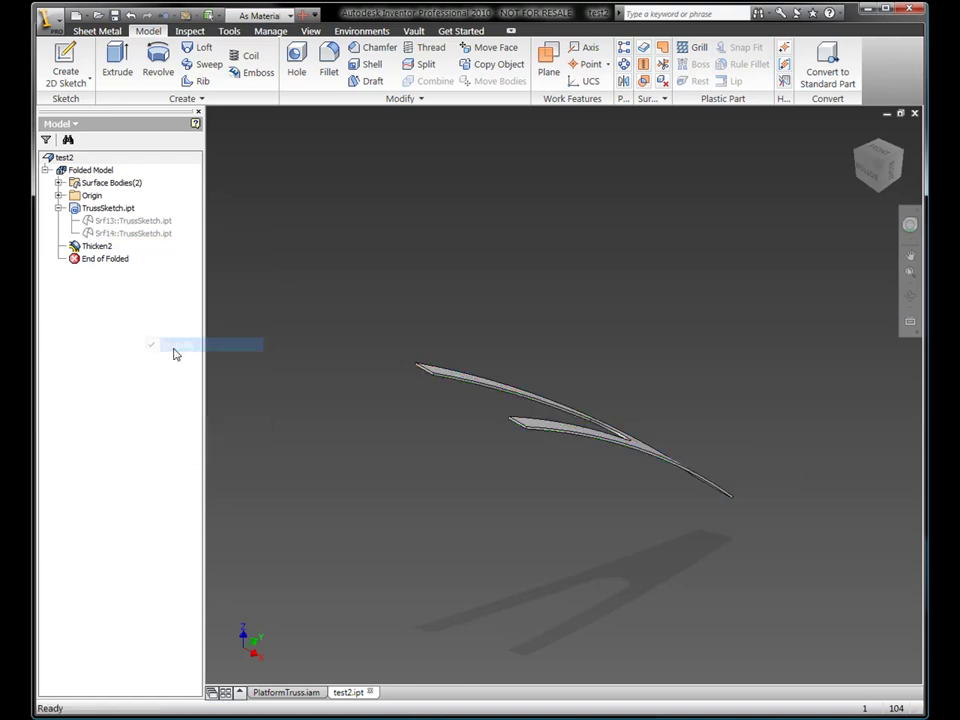
{"action": "key", "text": "F4"}
{"action": "left_click_drag", "start_coordinate": [615, 349], "coordinate": [583, 347]}
Step: Create the plate's flat pattern, return to the folded model, and start a new Standard.iam assembly
{"action": "left_click", "coordinate": [97, 31]}
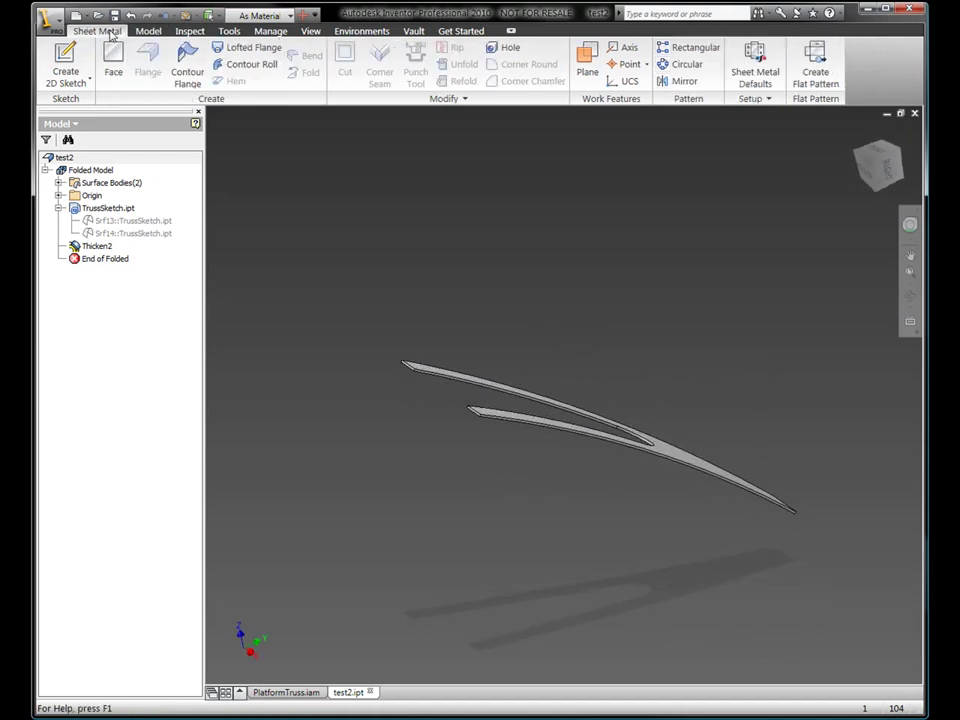
{"action": "left_click", "coordinate": [797, 88]}
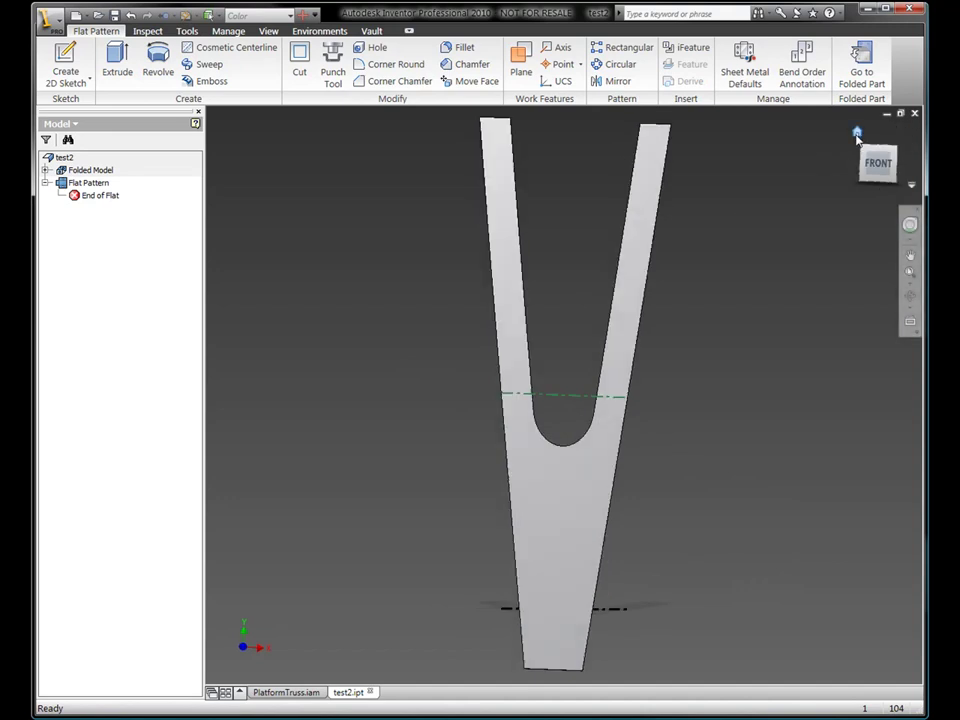
{"action": "left_click", "coordinate": [857, 132]}
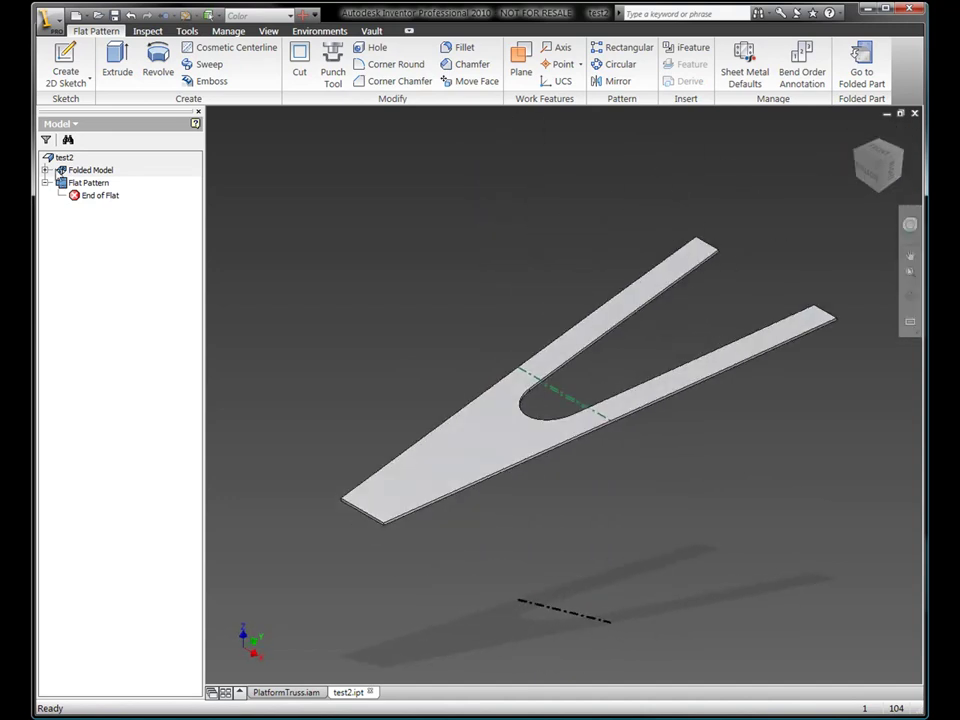
{"action": "double_click", "coordinate": [90, 170]}
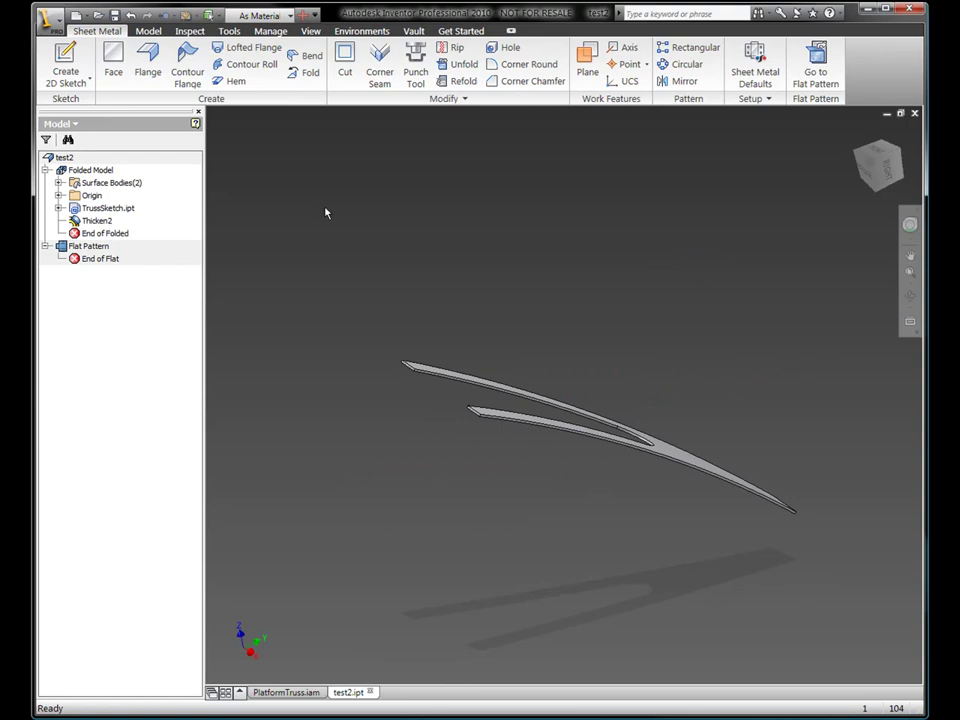
{"action": "key", "text": "ctrl+n"}
{"action": "double_click", "coordinate": [461, 244]}
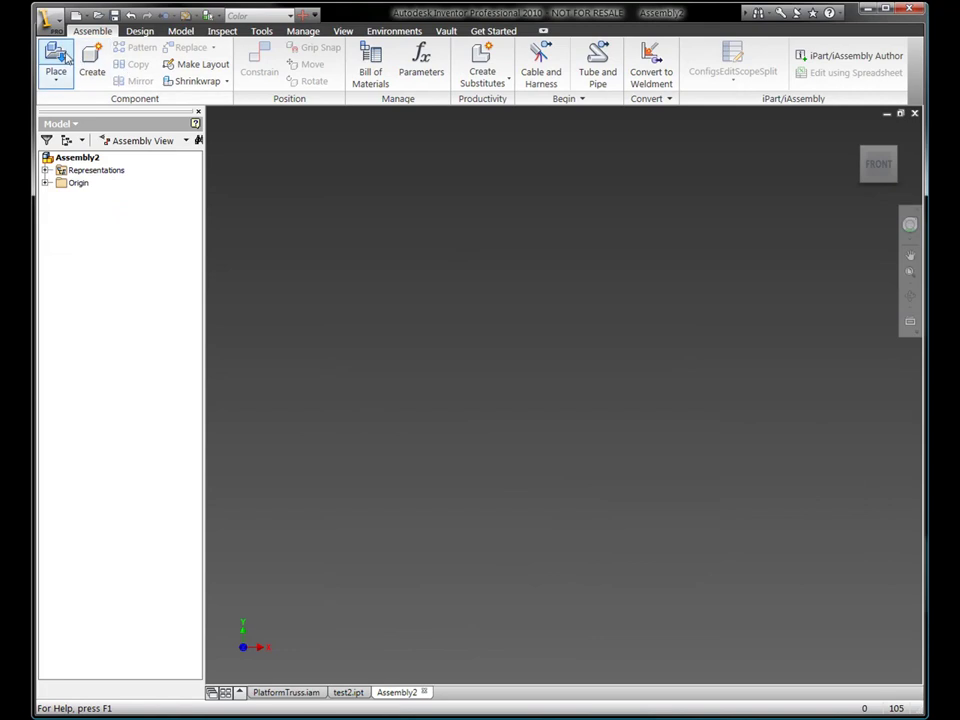
Step: Place one TrussSketch instance from the PlatformTruss folder into Assembly2
{"action": "left_click", "coordinate": [55, 60]}
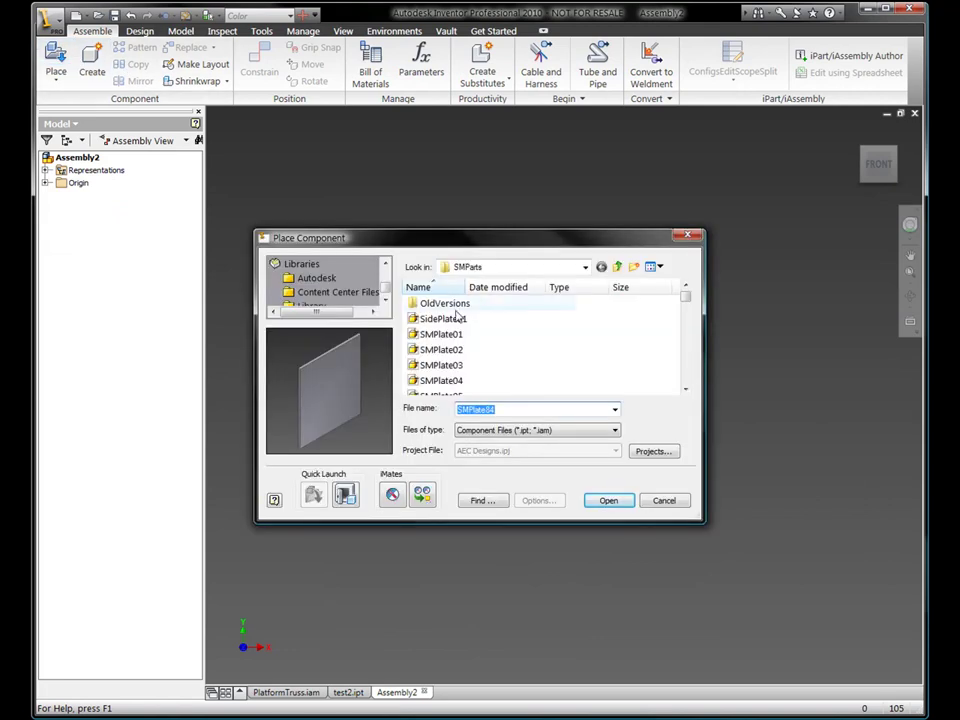
{"action": "left_click", "coordinate": [616, 266]}
{"action": "scroll", "coordinate": [693, 355], "scroll_direction": "down", "scroll_amount": 1}
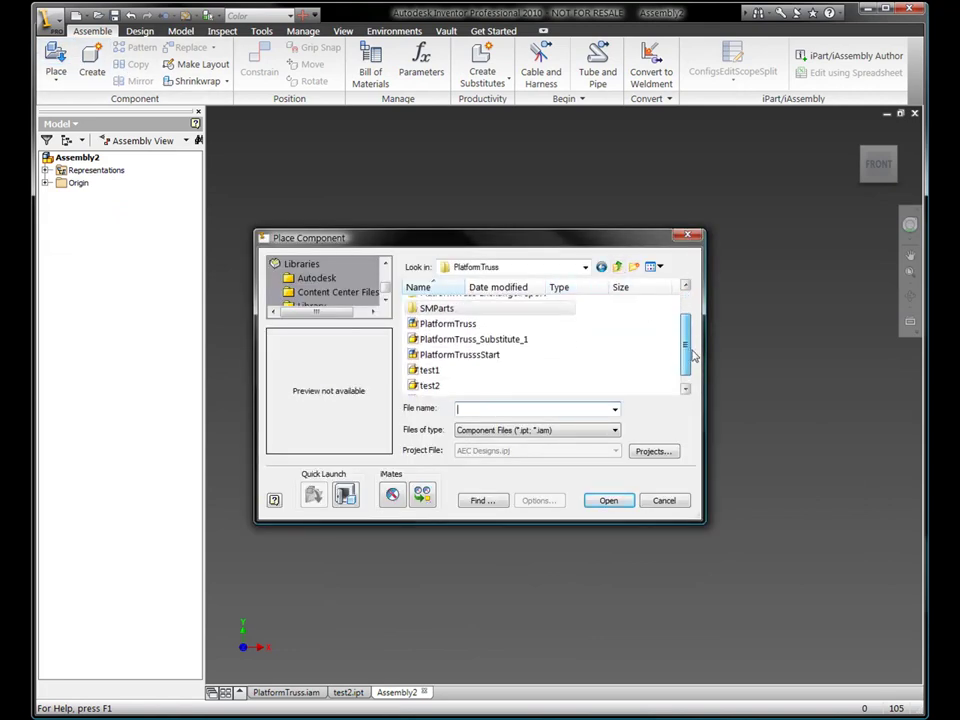
{"action": "scroll", "coordinate": [693, 355], "scroll_direction": "down", "scroll_amount": 1}
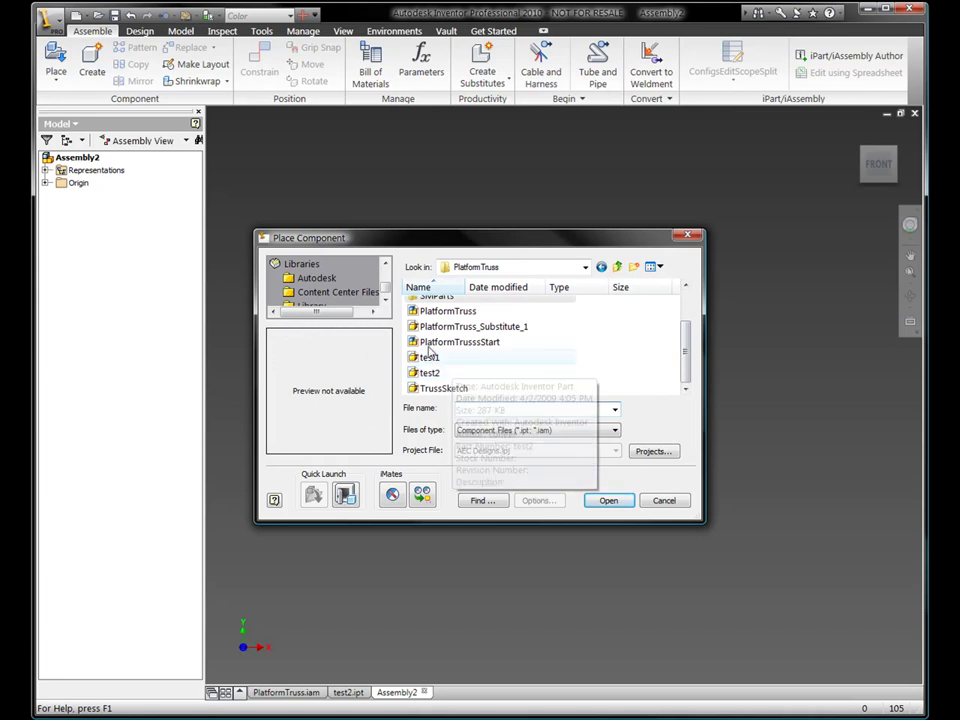
{"action": "left_click", "coordinate": [425, 391]}
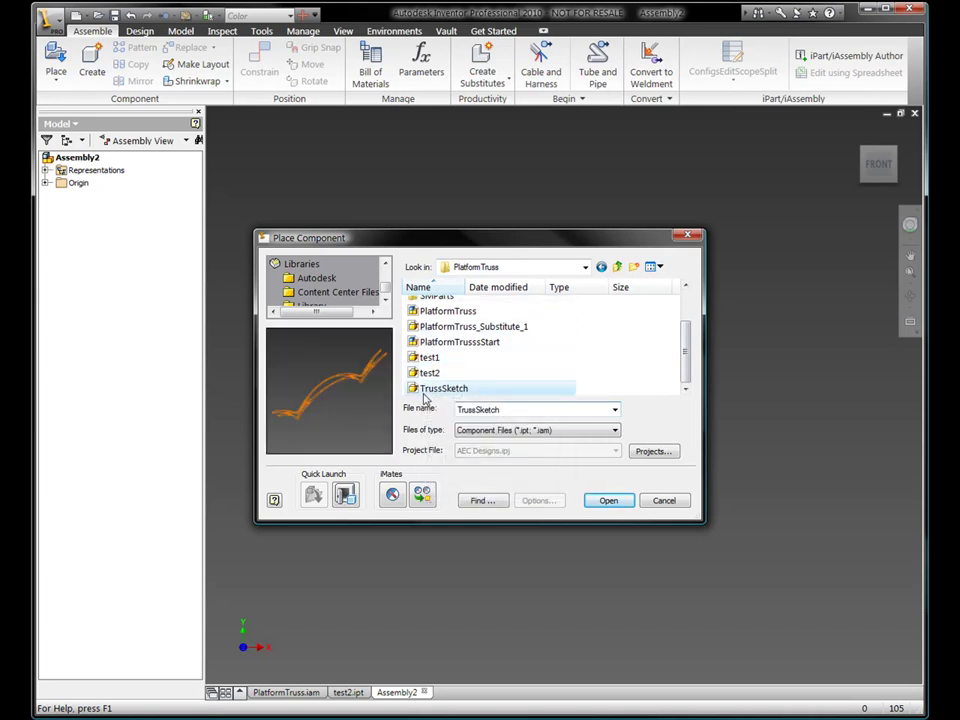
{"action": "left_click", "coordinate": [609, 500]}
{"action": "left_click", "coordinate": [510, 413]}
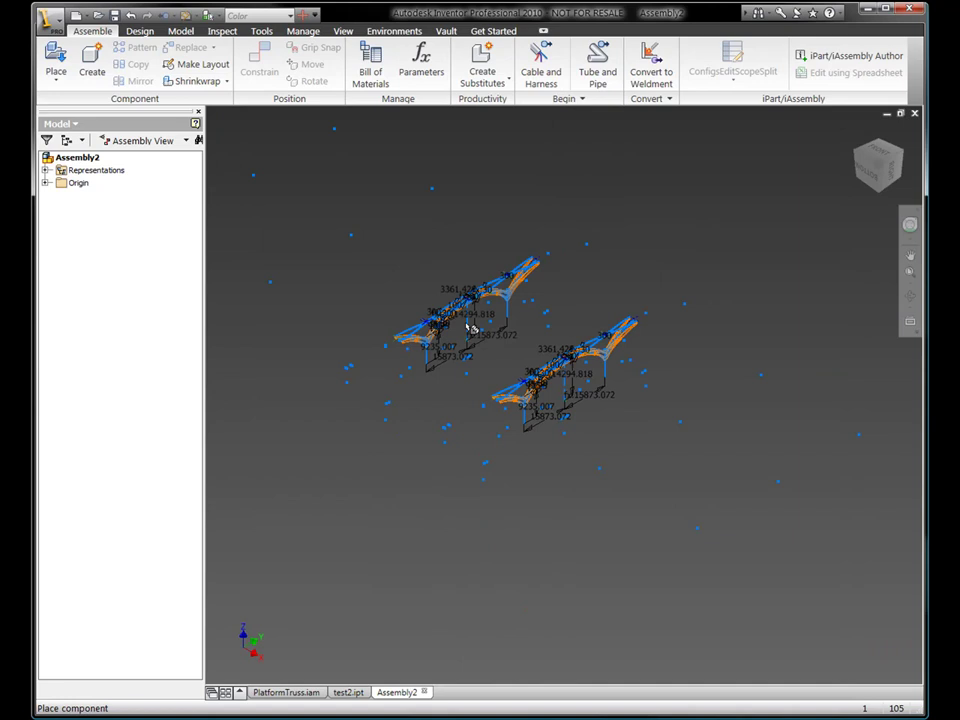
{"action": "right_click", "coordinate": [474, 327]}
{"action": "left_click", "coordinate": [500, 328]}
{"action": "scroll", "coordinate": [541, 420], "scroll_direction": "down", "scroll_amount": 3}
{"action": "middle_click_drag", "start_coordinate": [541, 420], "coordinate": [432, 392]}
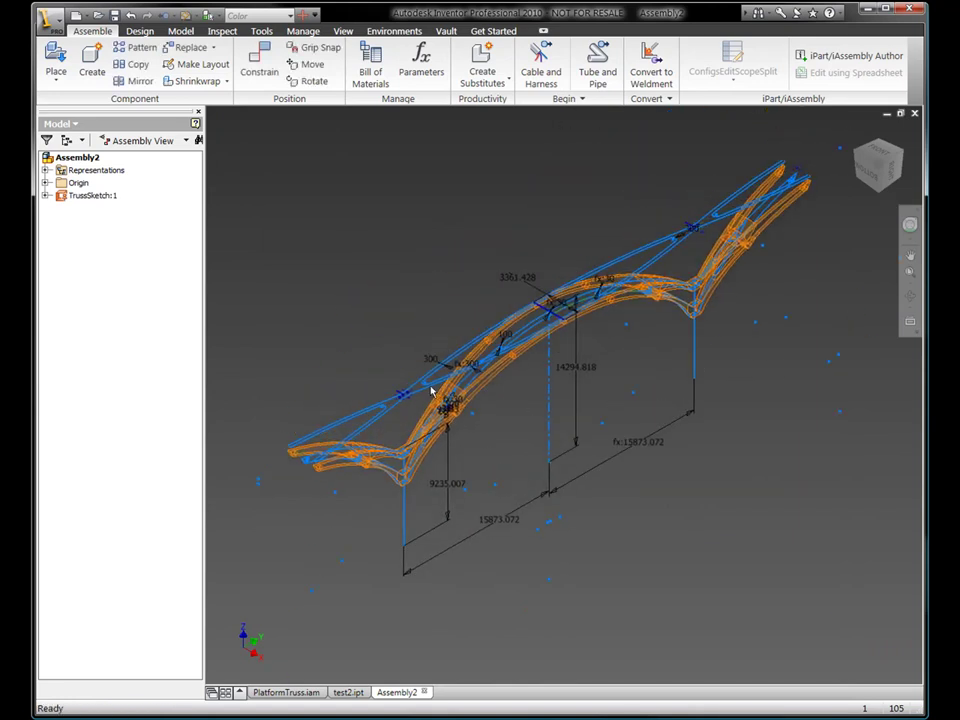
Step: Hide Sketch3 and Sketch4 of TrussSketch:1
{"action": "left_click", "coordinate": [45, 195]}
{"action": "left_click", "coordinate": [95, 220]}
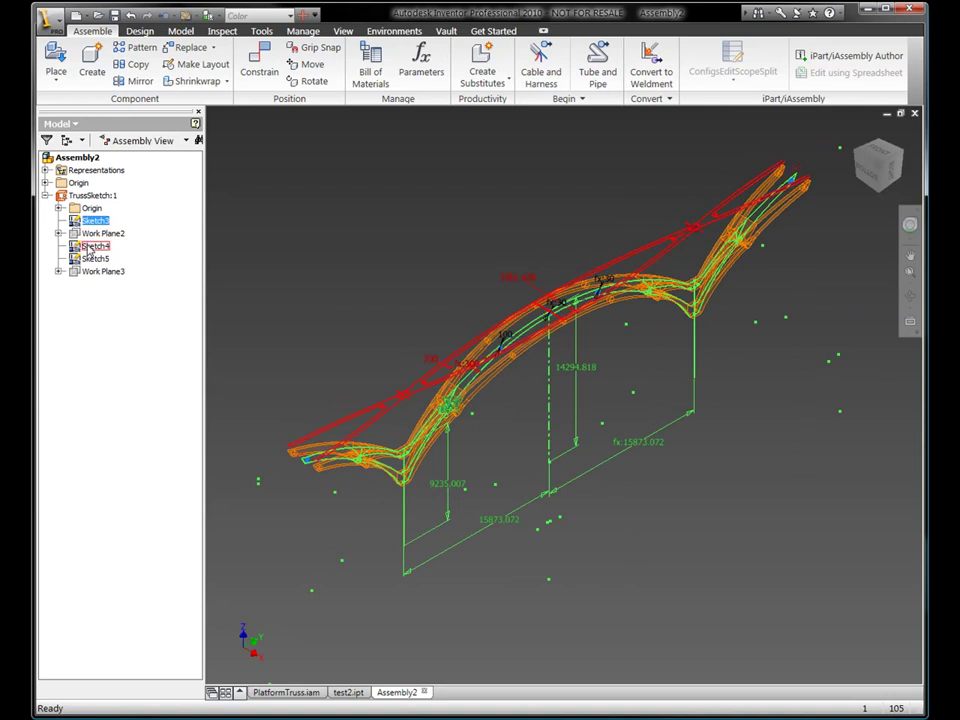
{"action": "left_click", "coordinate": [89, 247], "text": "ctrl"}
{"action": "right_click", "coordinate": [92, 248]}
{"action": "left_click", "coordinate": [122, 305]}
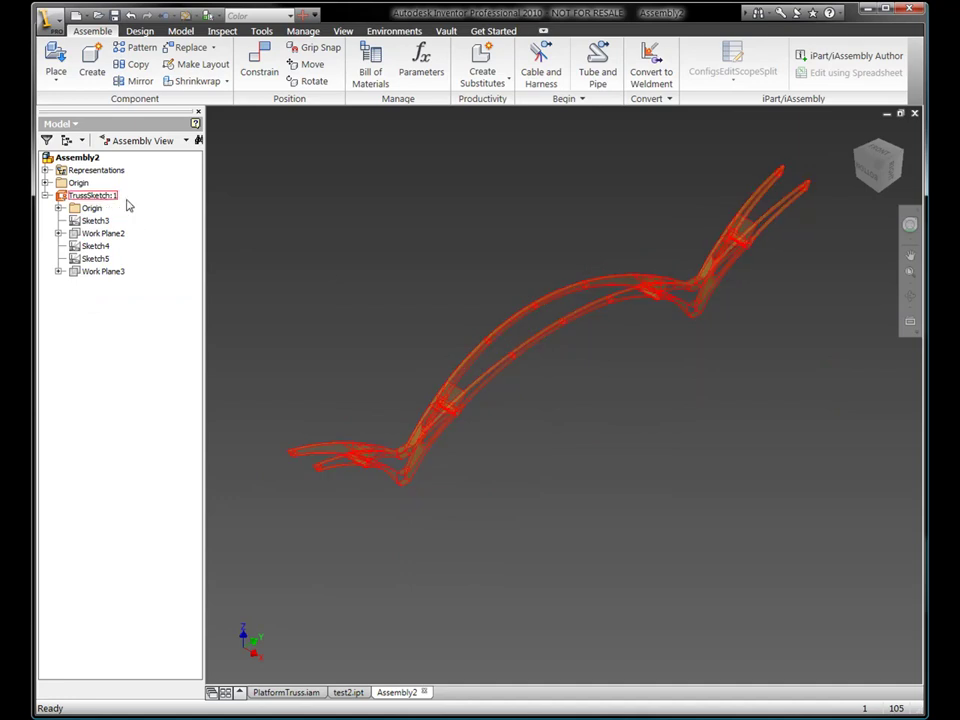
{"action": "key", "text": "p"}
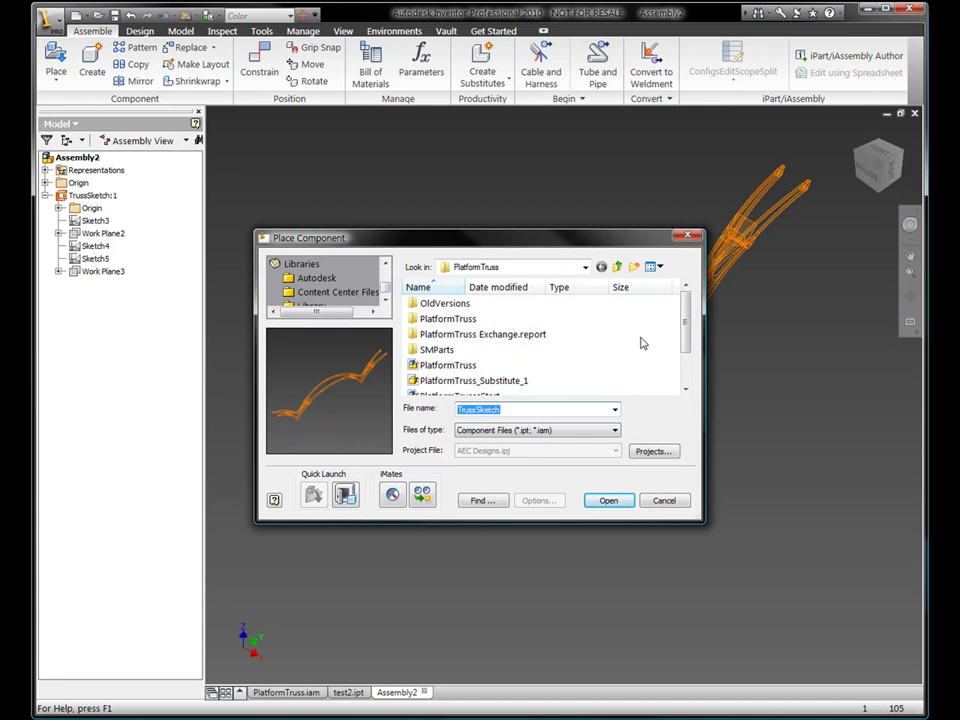
Step: Place one instance of the test1 sheet metal part beside the truss skeleton
{"action": "scroll", "coordinate": [688, 322], "scroll_direction": "down", "scroll_amount": 2}
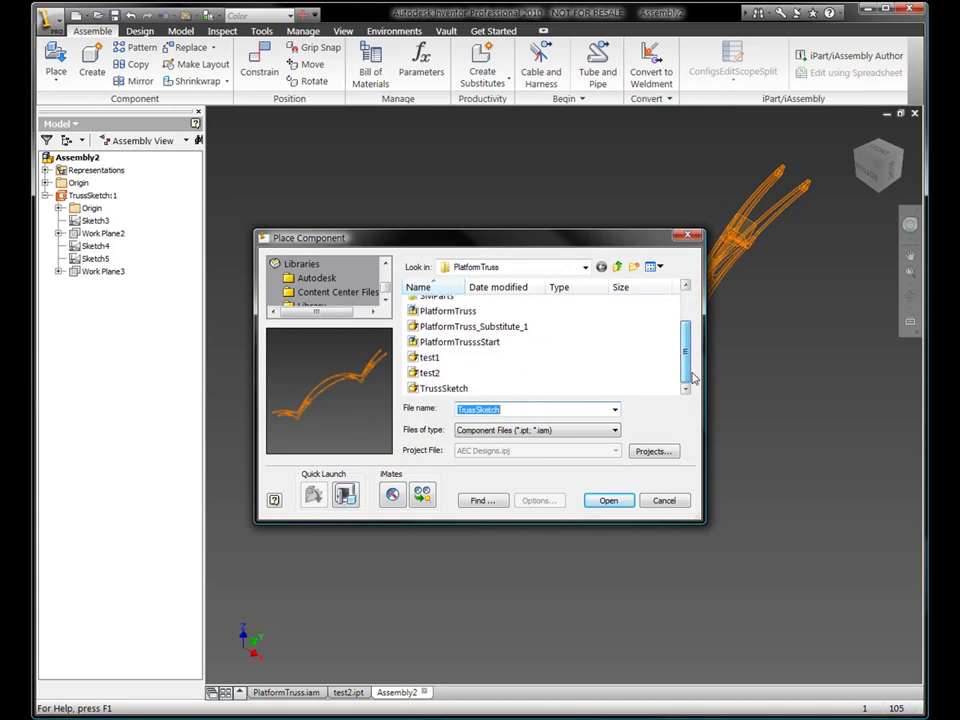
{"action": "left_click", "coordinate": [427, 358]}
{"action": "left_click", "coordinate": [608, 500]}
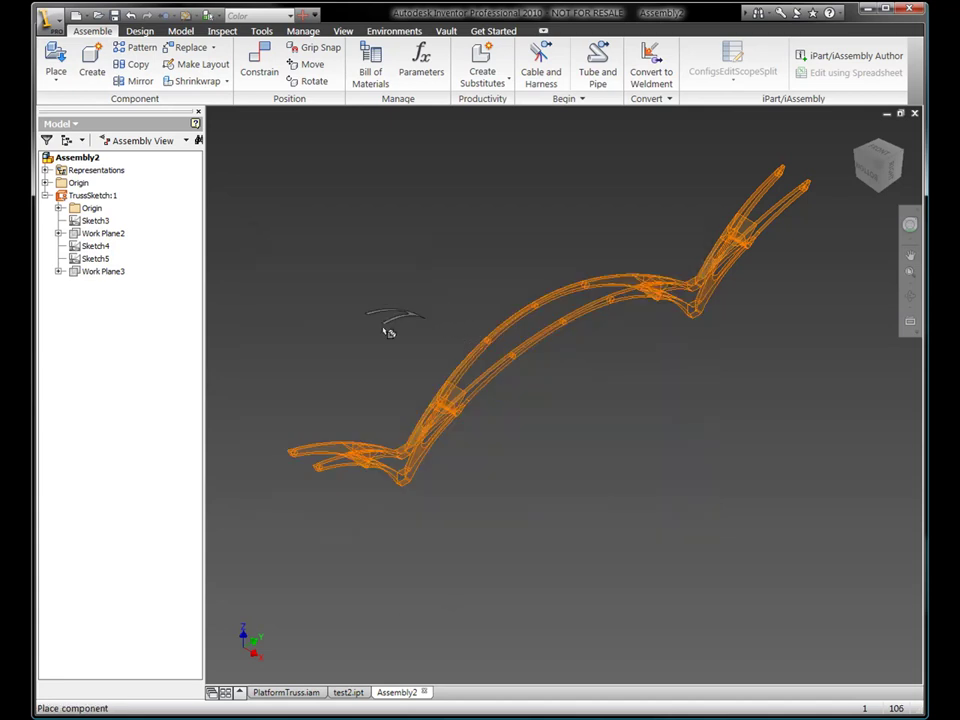
{"action": "left_click", "coordinate": [362, 384]}
{"action": "right_click", "coordinate": [347, 333]}
{"action": "left_click", "coordinate": [375, 335]}
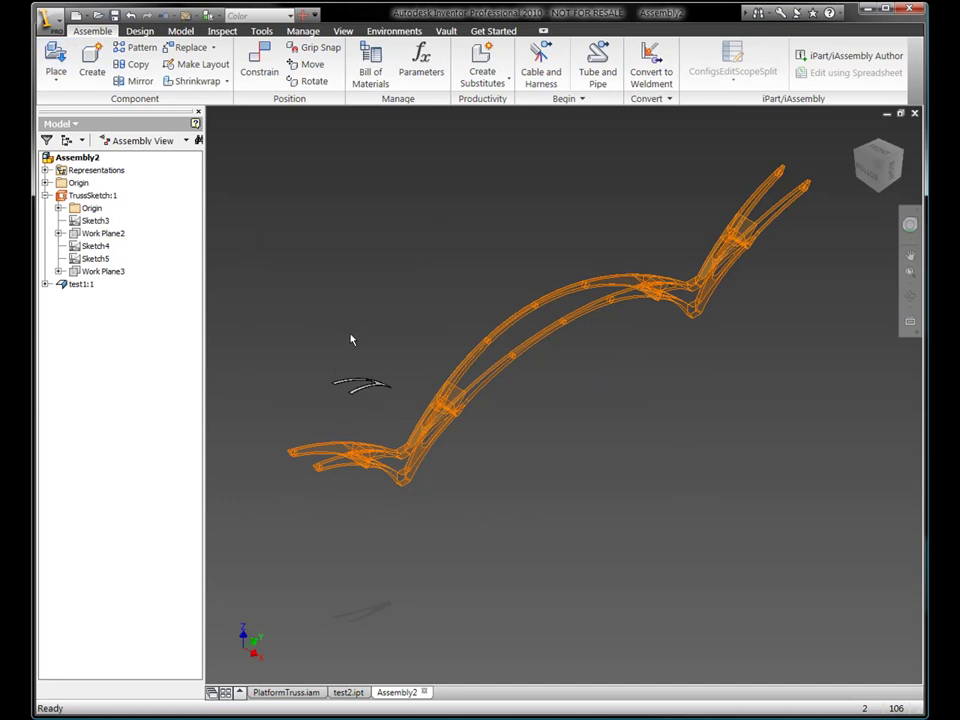
Step: Collapse TrussSketch:1 in the browser and expand test1:1 and the assembly Origin
{"action": "left_click", "coordinate": [46, 195]}
{"action": "left_click", "coordinate": [46, 208]}
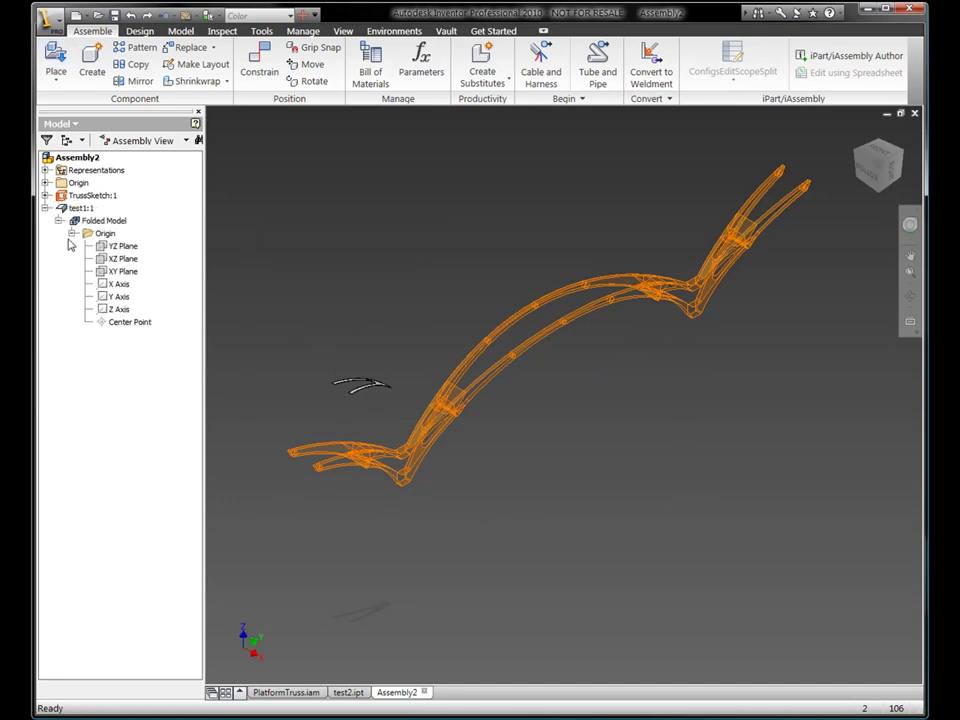
{"action": "left_click", "coordinate": [46, 184]}
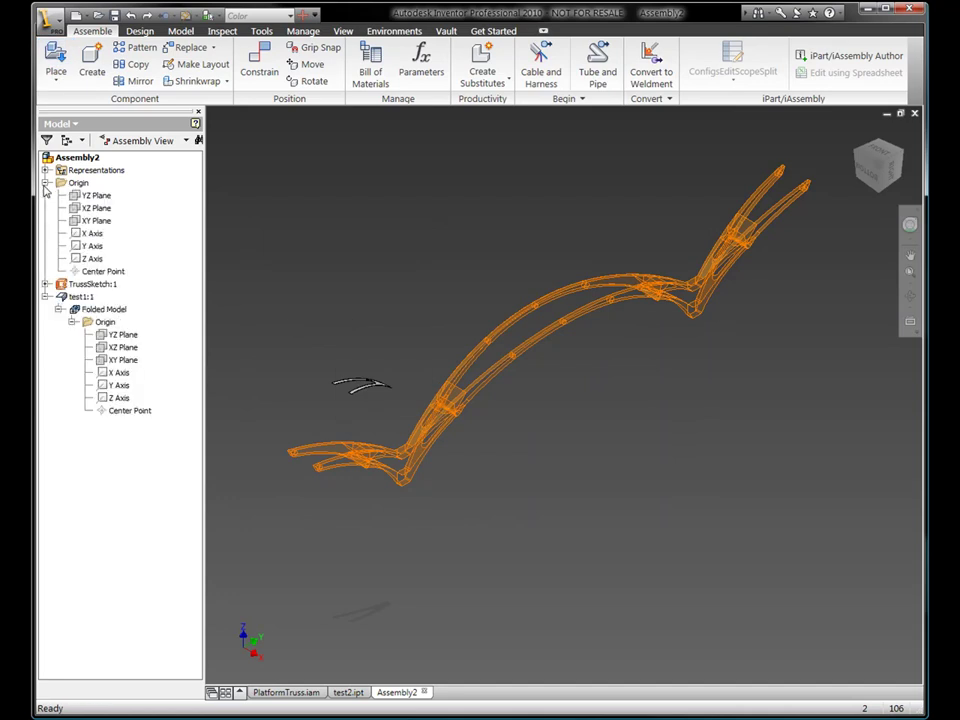
Step: Flush the three assembly origin planes to test1's matching Folded Model origin planes
{"action": "key", "text": "c"}
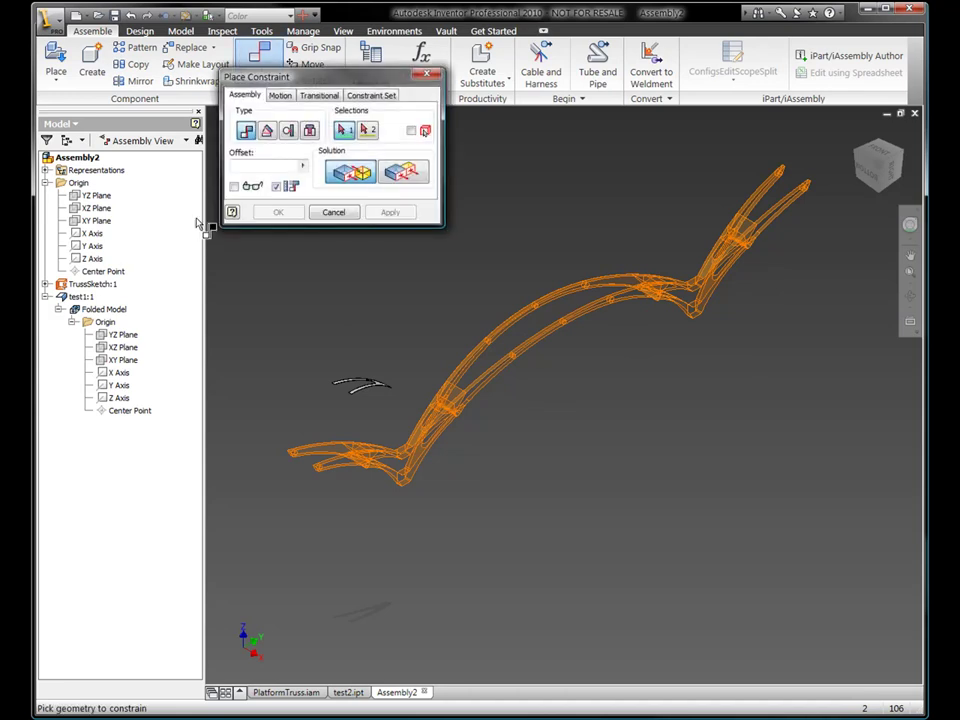
{"action": "left_click", "coordinate": [103, 208]}
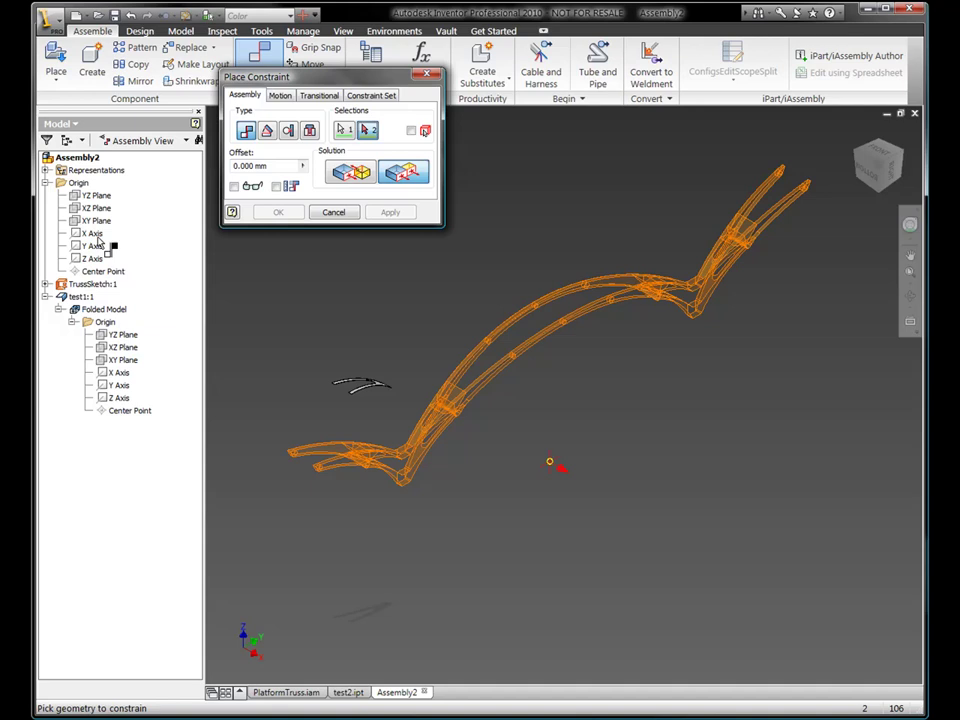
{"action": "left_click", "coordinate": [117, 336]}
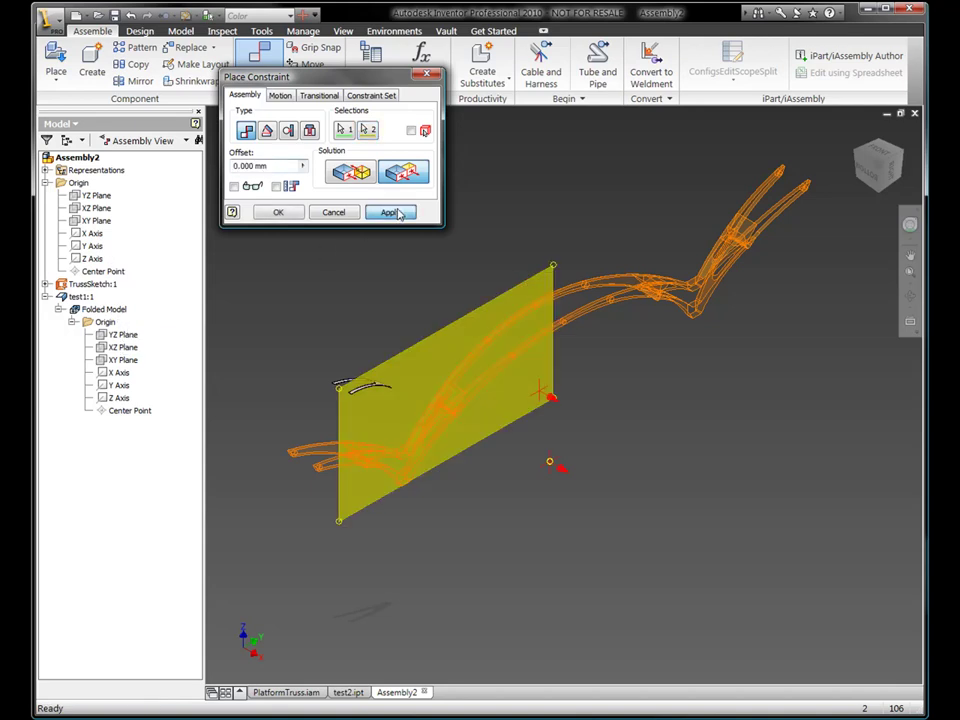
{"action": "left_click", "coordinate": [390, 212]}
{"action": "left_click", "coordinate": [96, 215]}
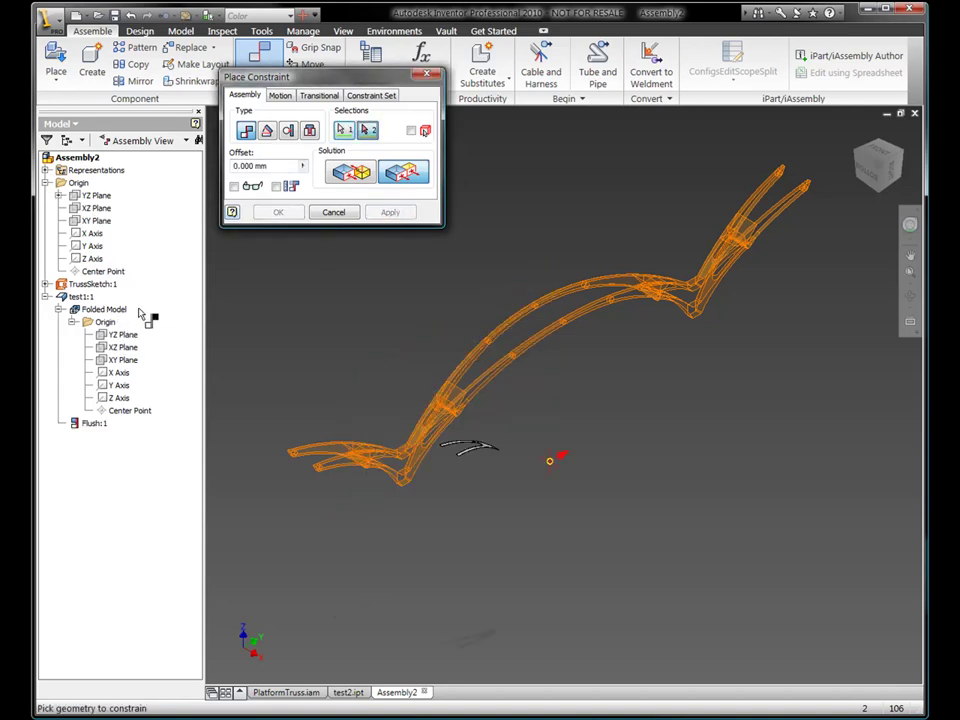
{"action": "left_click", "coordinate": [125, 360]}
{"action": "left_click", "coordinate": [390, 212]}
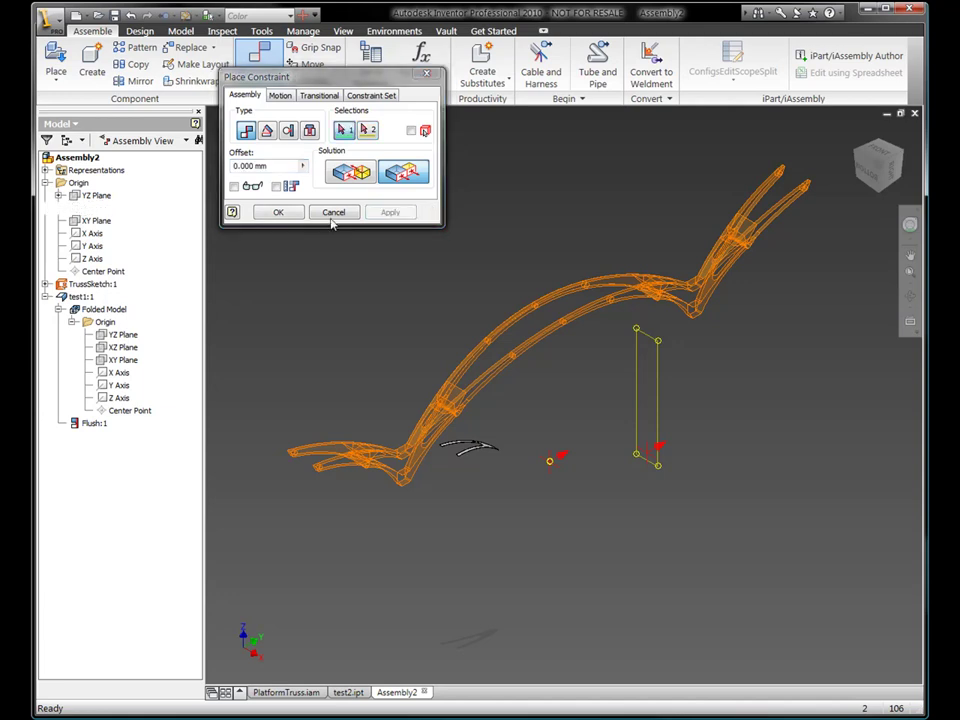
{"action": "left_click", "coordinate": [93, 221]}
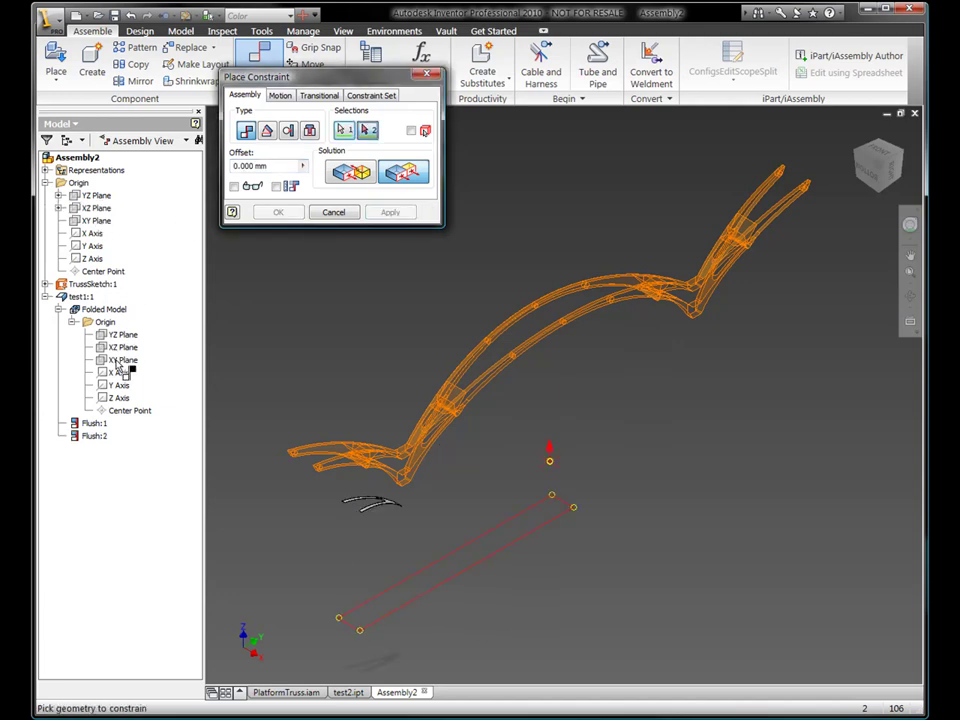
{"action": "left_click", "coordinate": [124, 362]}
{"action": "left_click", "coordinate": [279, 212]}
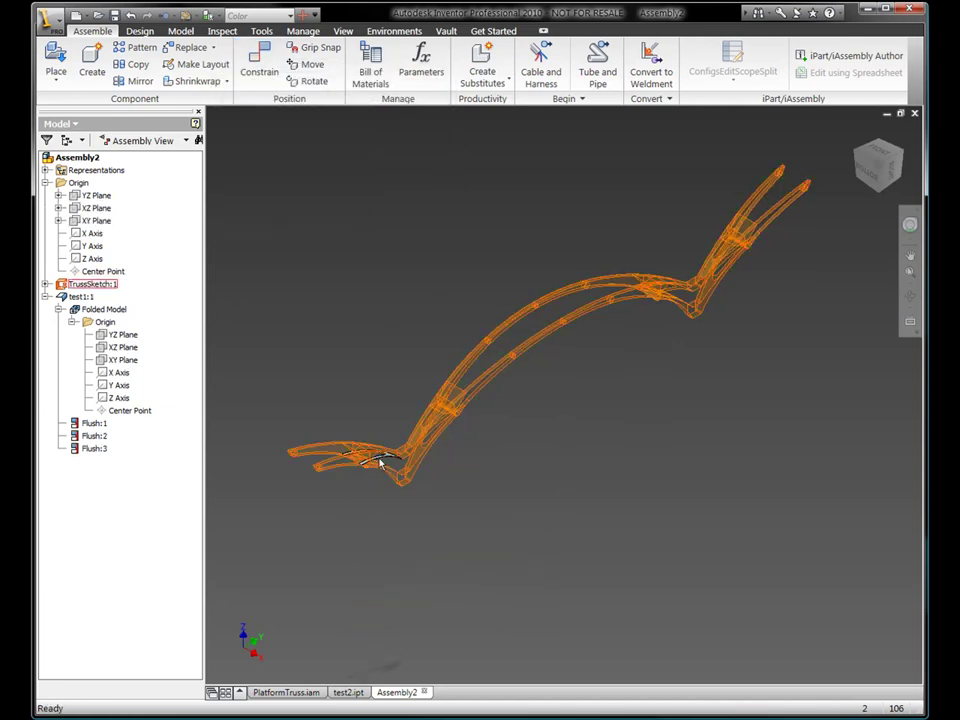
Step: Start the Constraint command again and cancel it
{"action": "scroll", "coordinate": [379, 459], "scroll_direction": "up", "scroll_amount": 5}
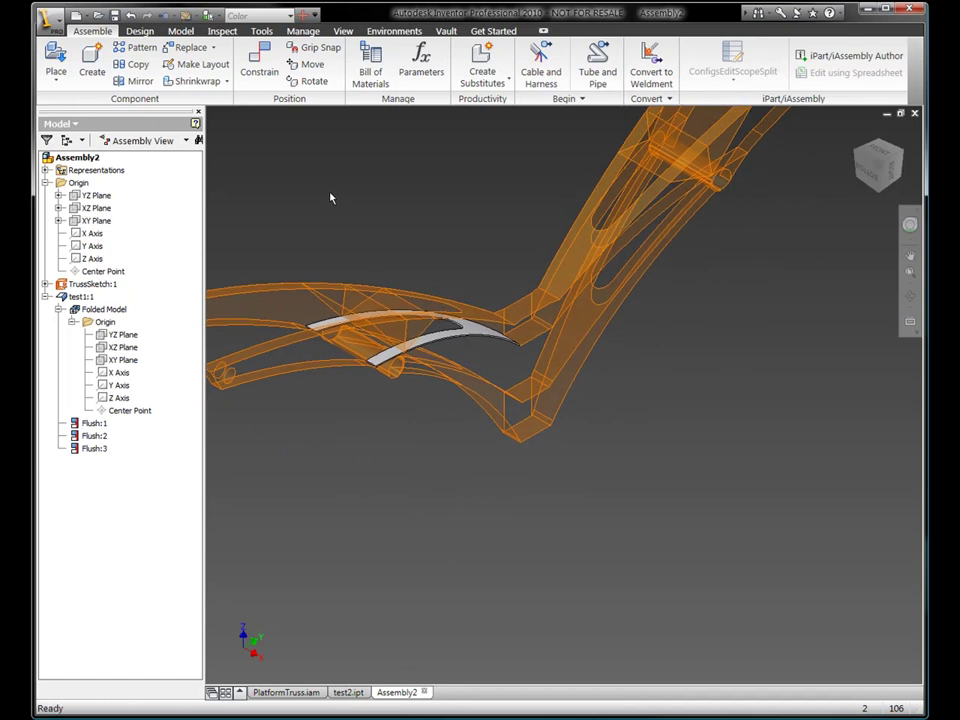
{"action": "key", "text": "c"}
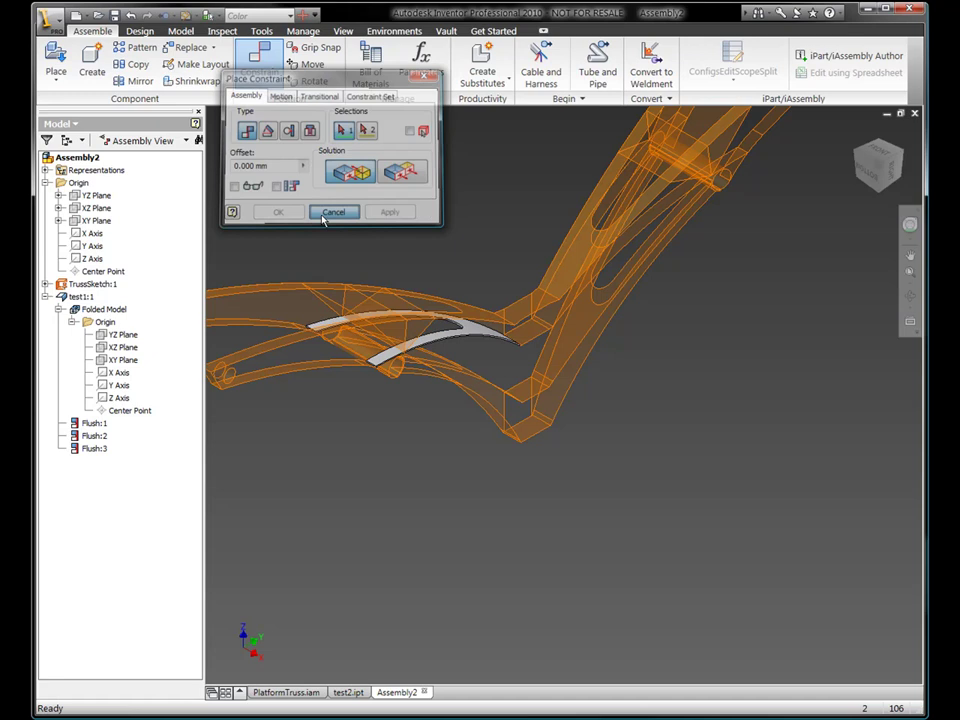
{"action": "left_click", "coordinate": [330, 212]}
Step: Place a test2 instance and expose its Folded Model origin planes in the browser
{"action": "key", "text": "p"}
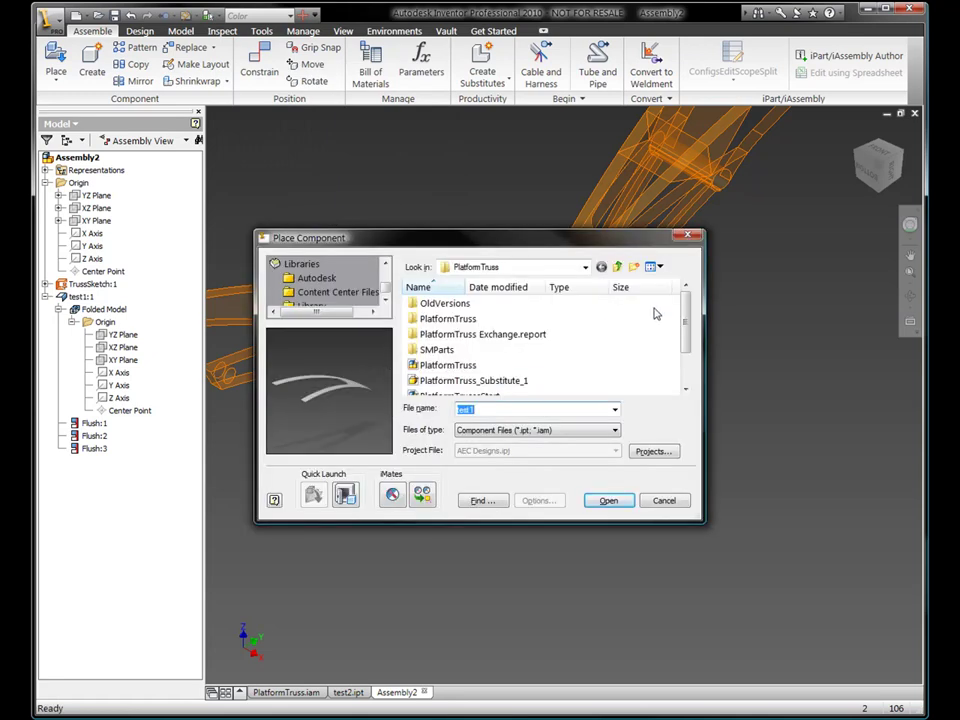
{"action": "scroll", "coordinate": [480, 350], "scroll_direction": "down", "scroll_amount": 2}
{"action": "double_click", "coordinate": [430, 372]}
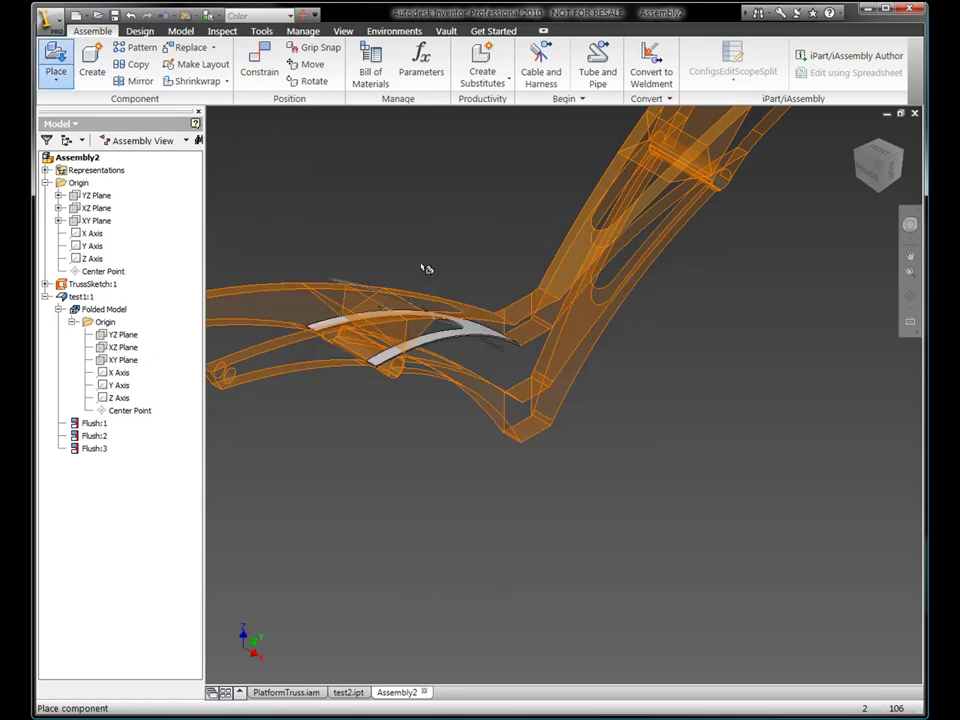
{"action": "left_click", "coordinate": [418, 238]}
{"action": "right_click", "coordinate": [335, 173]}
{"action": "left_click", "coordinate": [365, 182]}
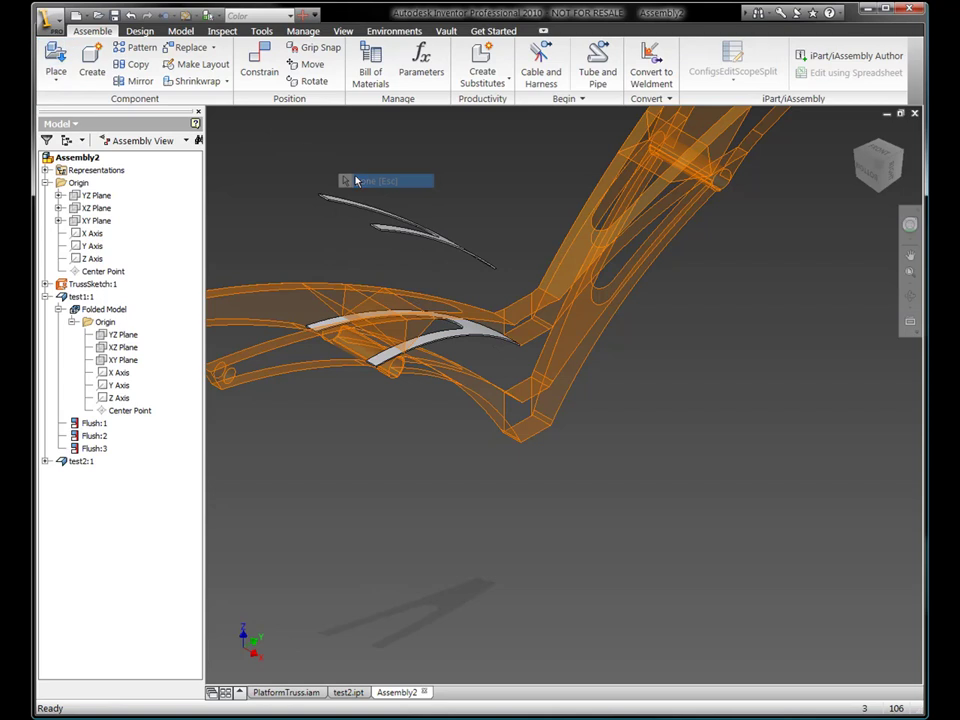
{"action": "left_click", "coordinate": [46, 297]}
{"action": "left_click", "coordinate": [46, 309]}
{"action": "left_click", "coordinate": [59, 321]}
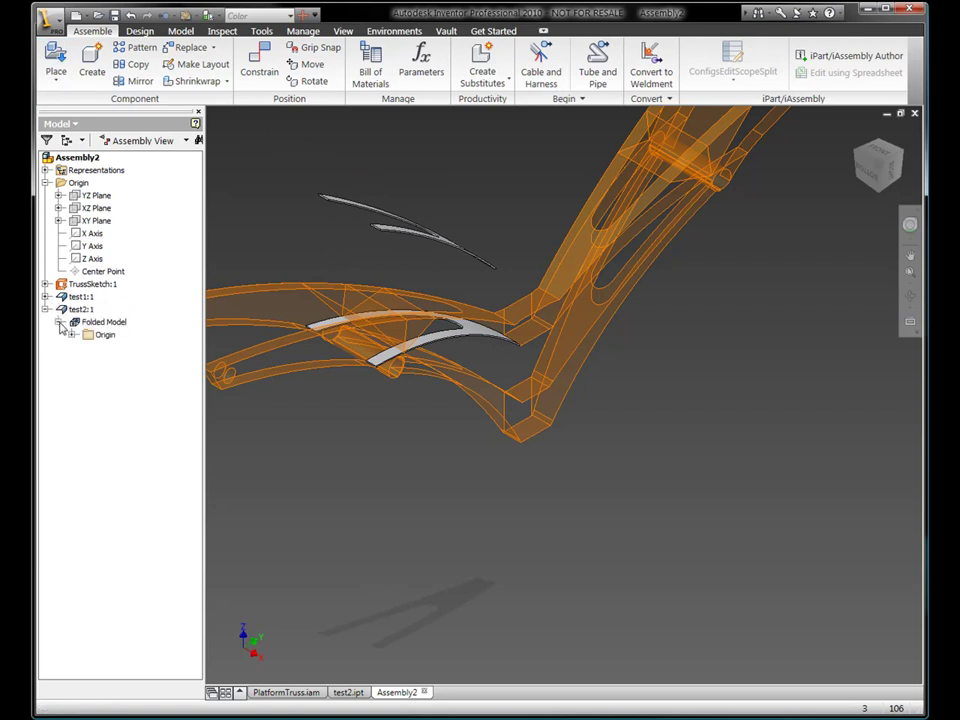
{"action": "left_click", "coordinate": [72, 335]}
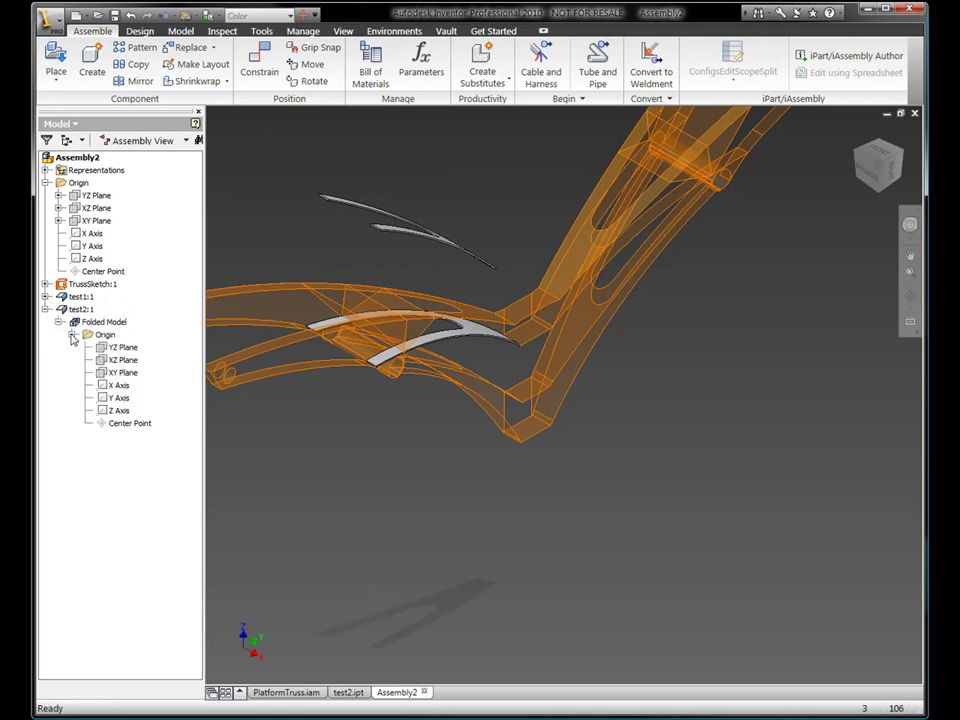
Step: Flush three assembly origin planes to test2's matching origin planes
{"action": "key", "text": "c"}
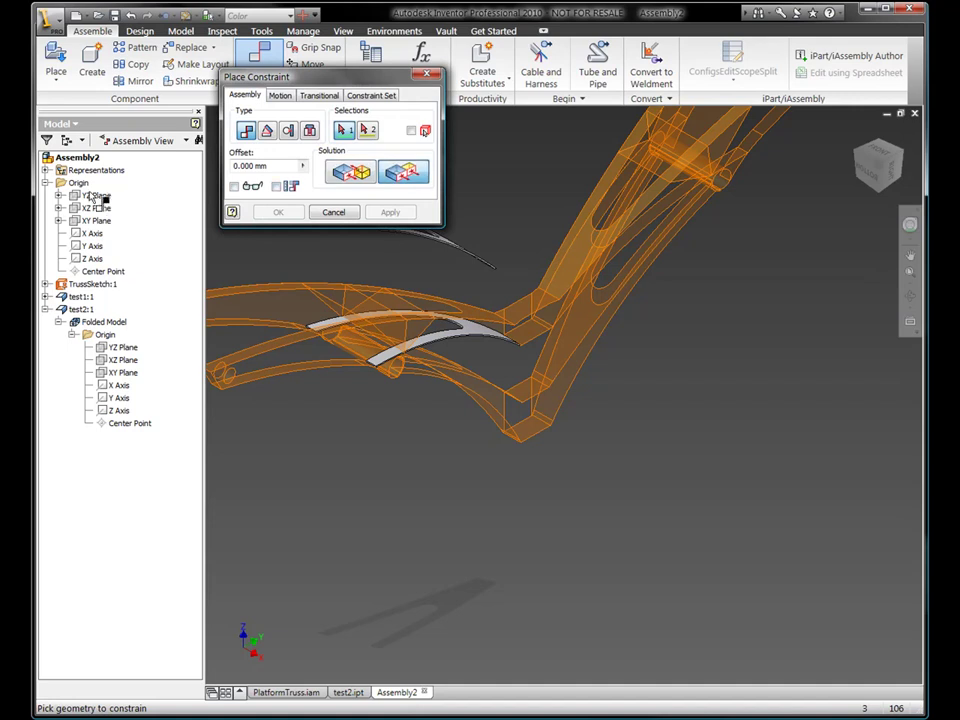
{"action": "left_click", "coordinate": [92, 197]}
{"action": "left_click", "coordinate": [115, 348]}
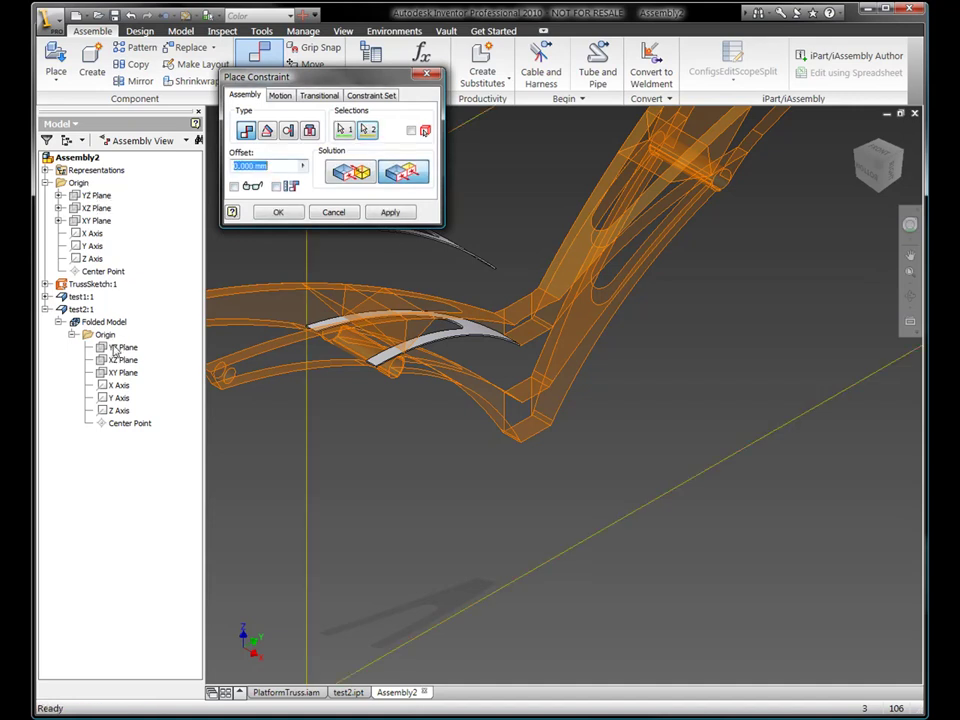
{"action": "left_click", "coordinate": [396, 217]}
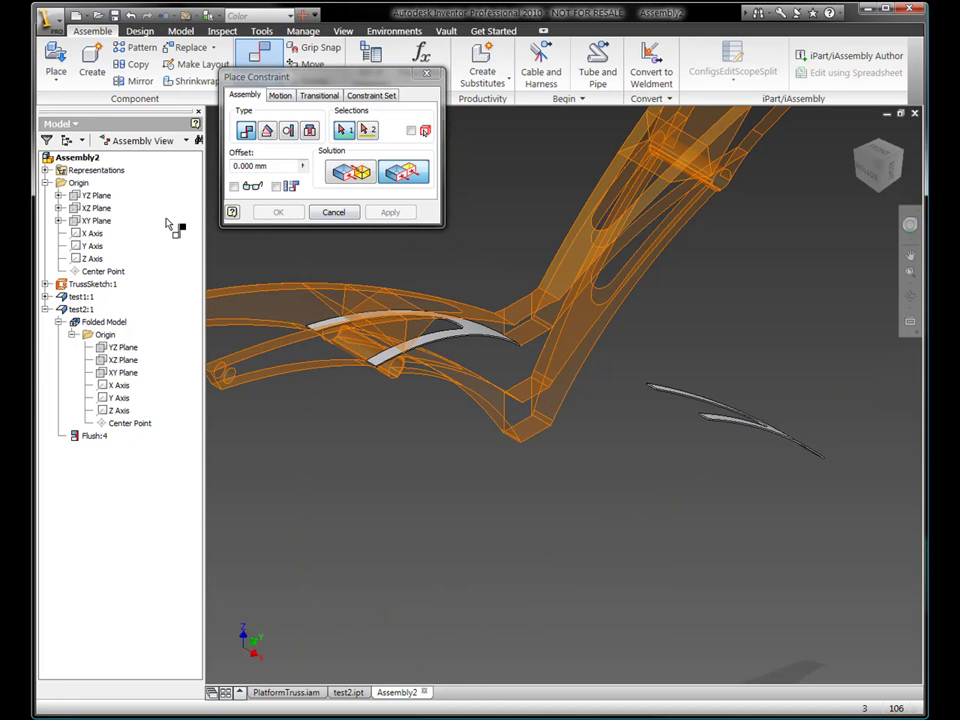
{"action": "left_click", "coordinate": [92, 208]}
{"action": "left_click", "coordinate": [123, 360]}
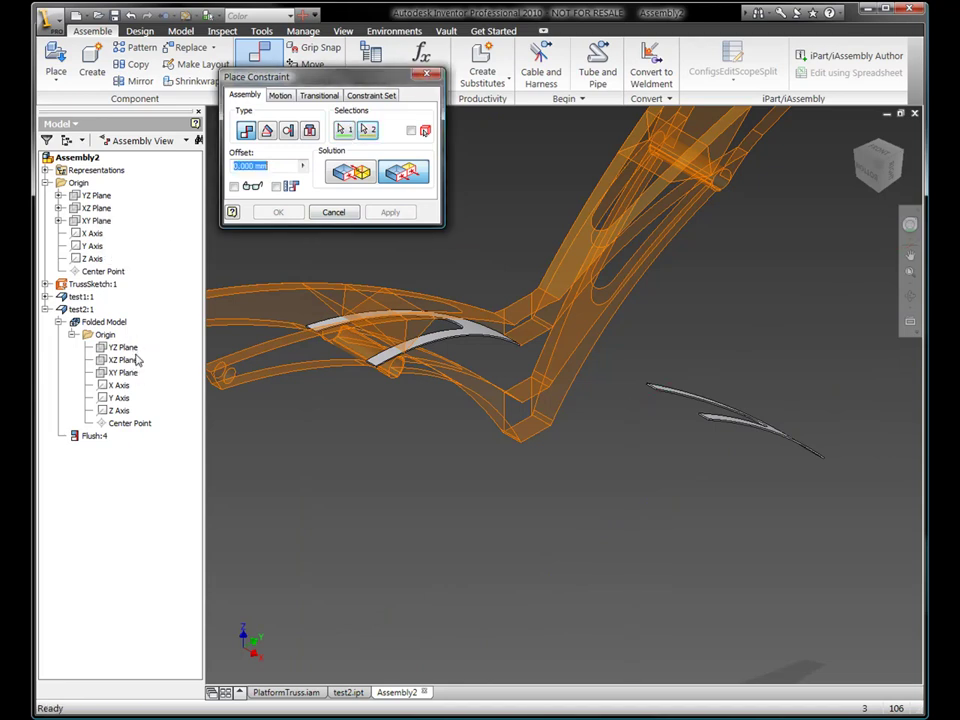
{"action": "left_click", "coordinate": [390, 212]}
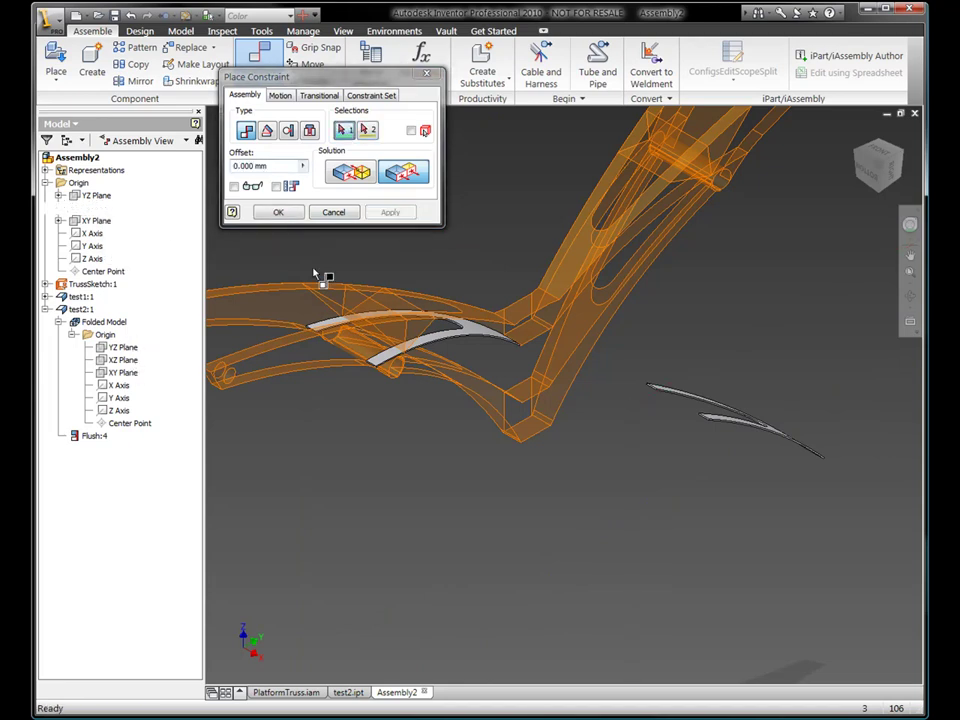
{"action": "left_click", "coordinate": [100, 221]}
{"action": "left_click", "coordinate": [138, 350]}
{"action": "left_click", "coordinate": [385, 213]}
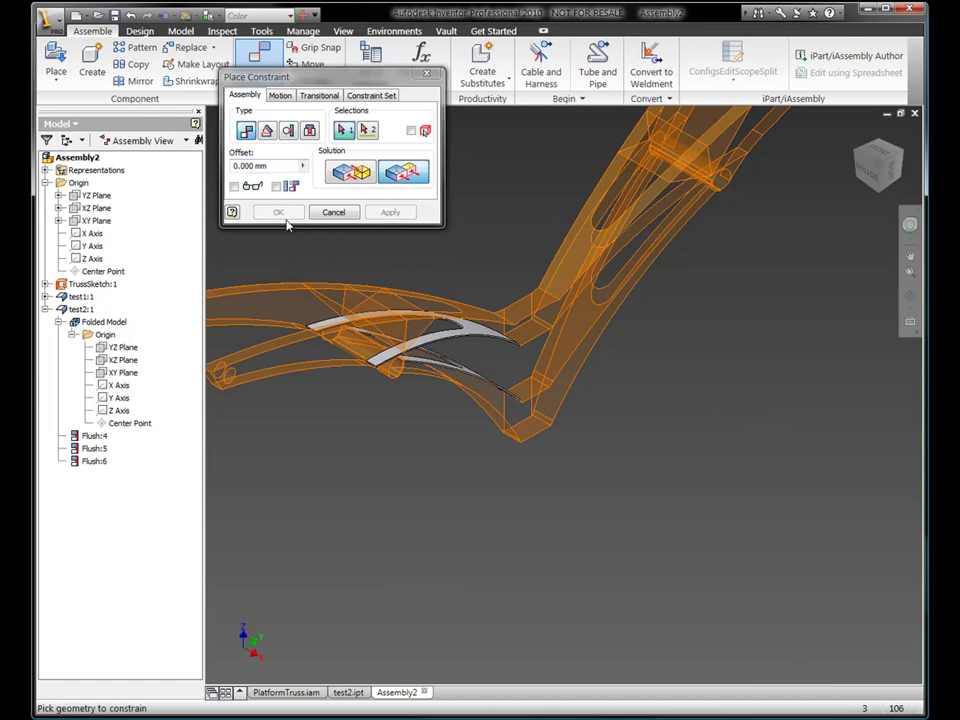
{"action": "left_click", "coordinate": [326, 215]}
{"action": "key", "text": "F4"}
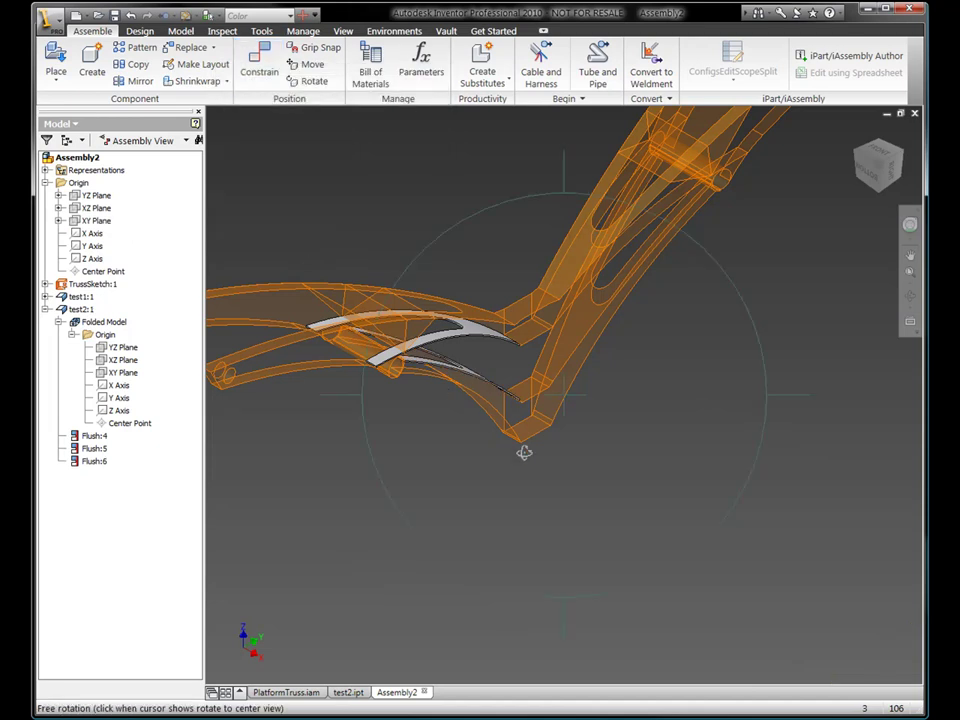
Step: Fit the whole truss in view and delete the test1:1 and test2:1 parts
{"action": "mouse_move", "coordinate": [523, 450]}
{"action": "left_mouse_down"}
{"action": "mouse_move", "coordinate": [543, 428]}
{"action": "mouse_move", "coordinate": [521, 411]}
{"action": "mouse_move", "coordinate": [508, 456]}
{"action": "left_mouse_up"}
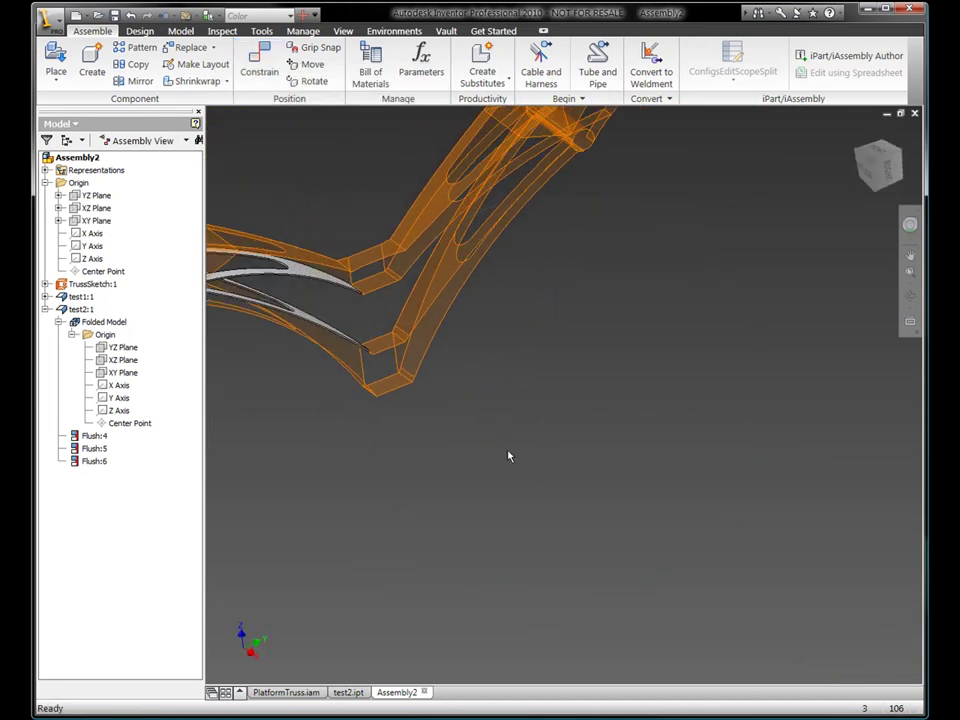
{"action": "key", "text": "Home"}
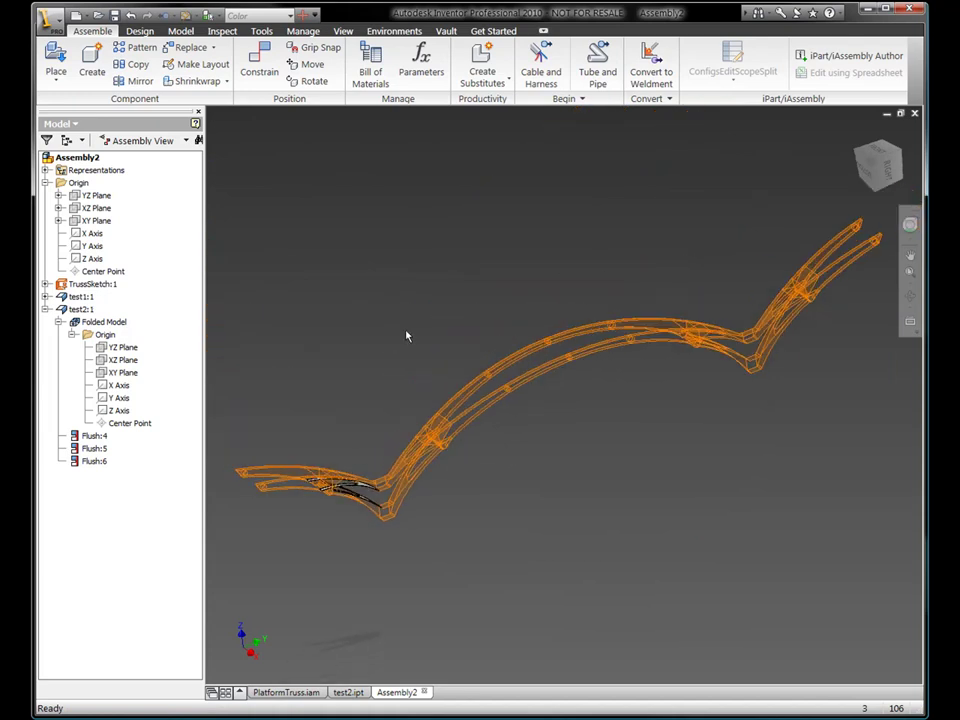
{"action": "left_click", "coordinate": [80, 297]}
{"action": "left_click", "coordinate": [78, 310], "text": "ctrl"}
{"action": "right_click", "coordinate": [78, 310]}
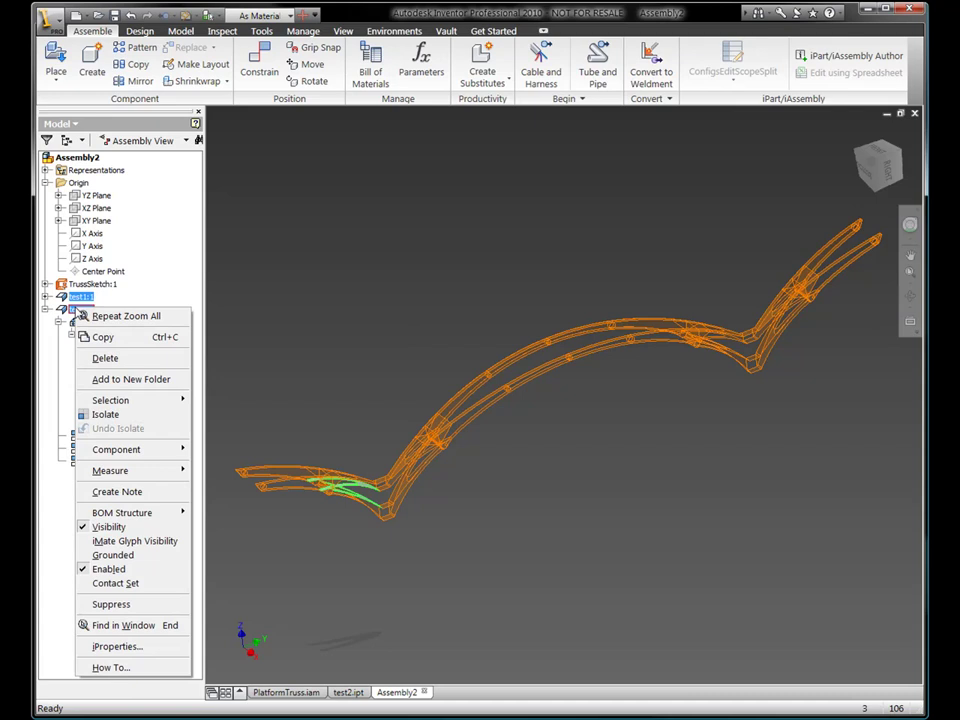
{"action": "left_click", "coordinate": [110, 358]}
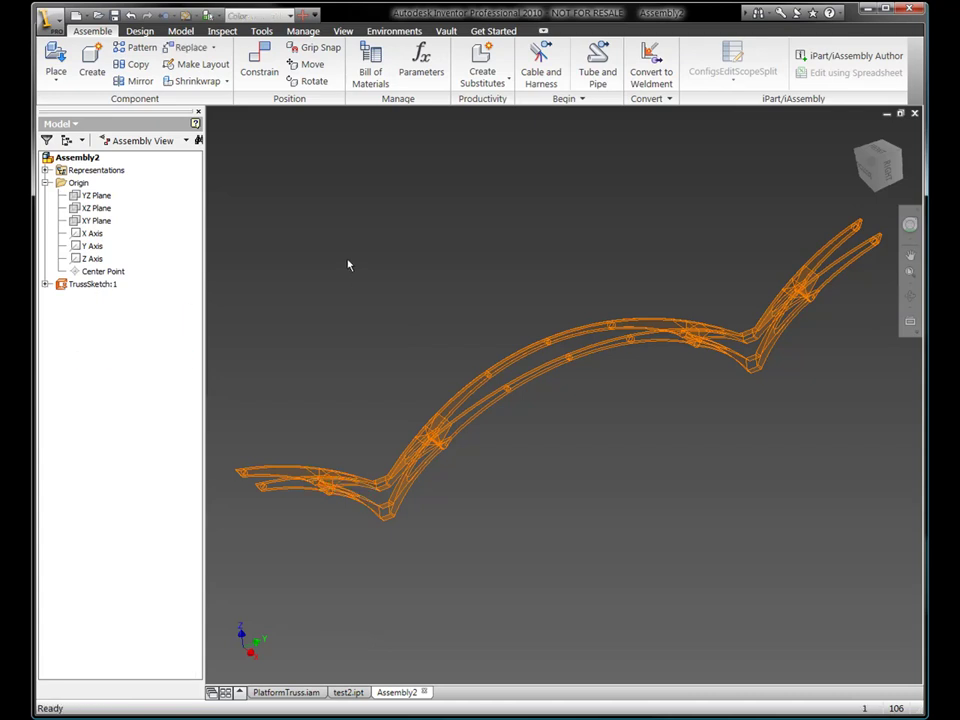
Step: Place SidePlate01 and every SMPlate part through SMPlate84_MIR_MIR2 from the SMParts folder
{"action": "left_click", "coordinate": [56, 62]}
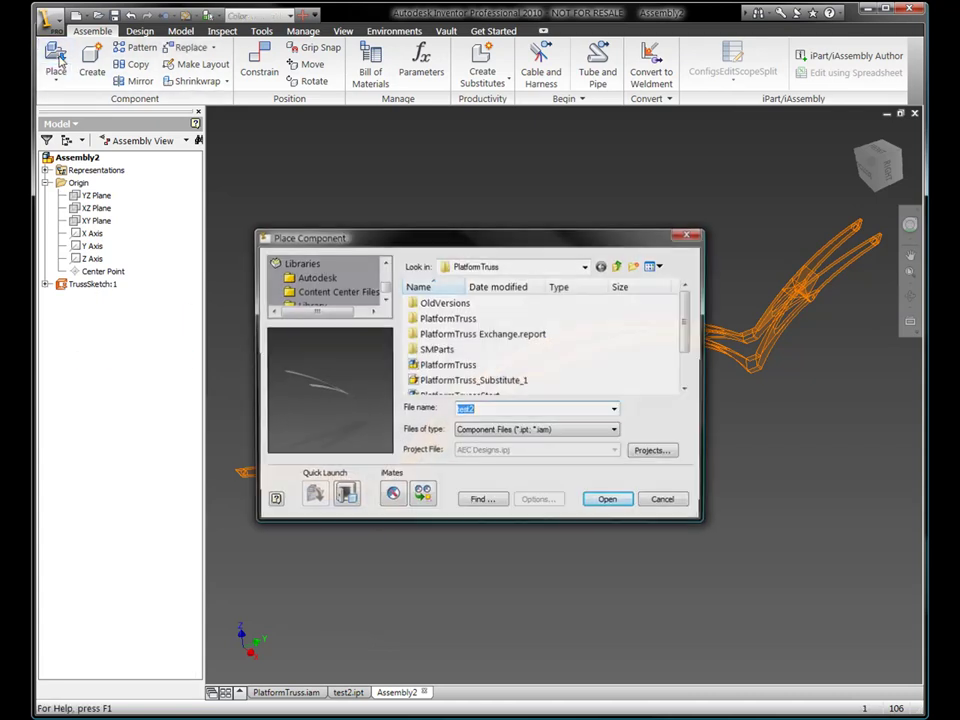
{"action": "double_click", "coordinate": [432, 349]}
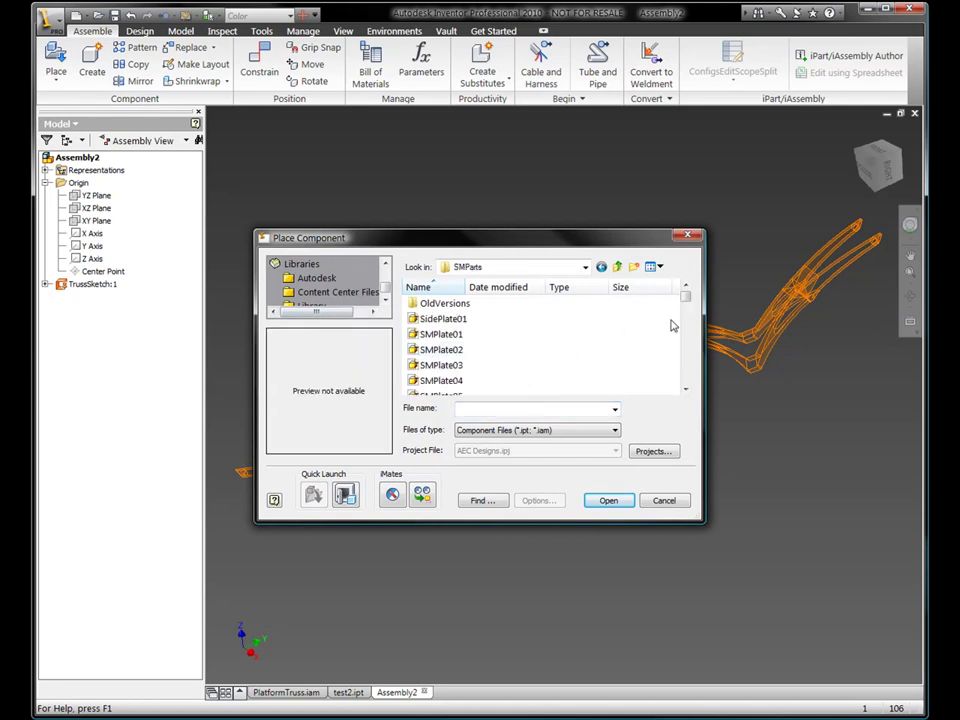
{"action": "mouse_move", "coordinate": [690, 300]}
{"action": "left_mouse_down"}
{"action": "mouse_move", "coordinate": [694, 395]}
{"action": "mouse_move", "coordinate": [688, 295]}
{"action": "left_mouse_up"}
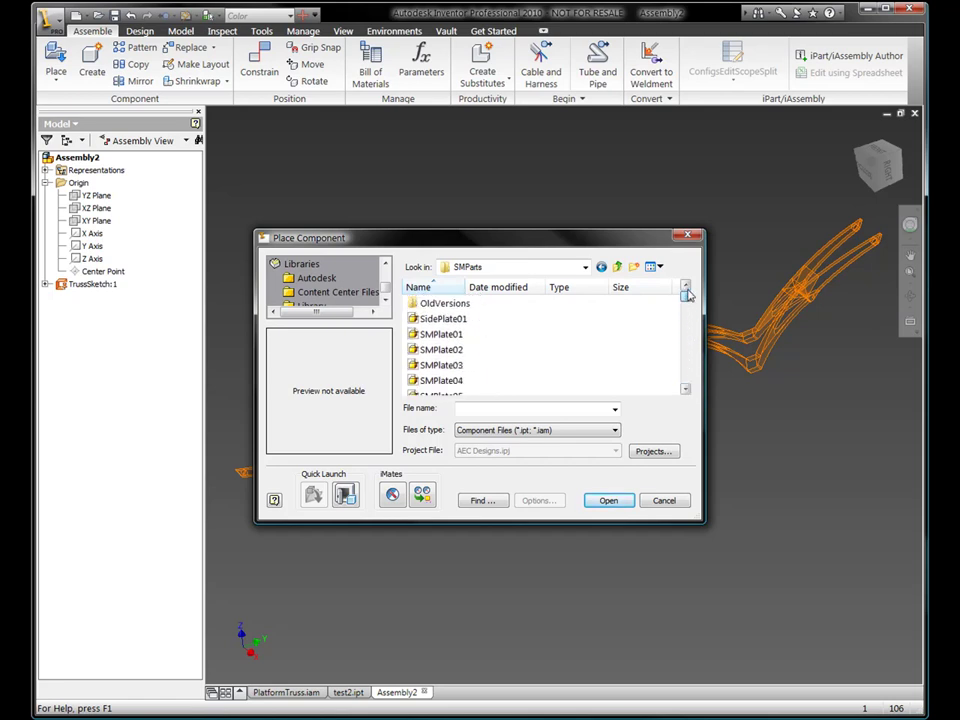
{"action": "left_click", "coordinate": [455, 320]}
{"action": "left_click_drag", "start_coordinate": [687, 297], "coordinate": [688, 380]}
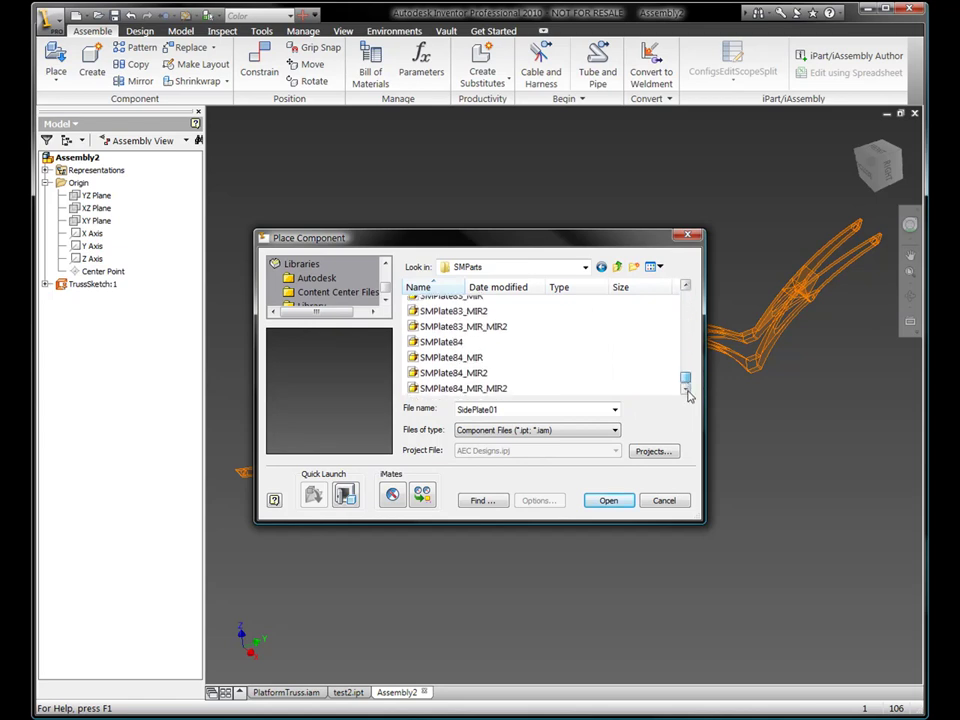
{"action": "left_click", "coordinate": [458, 388], "text": "shift"}
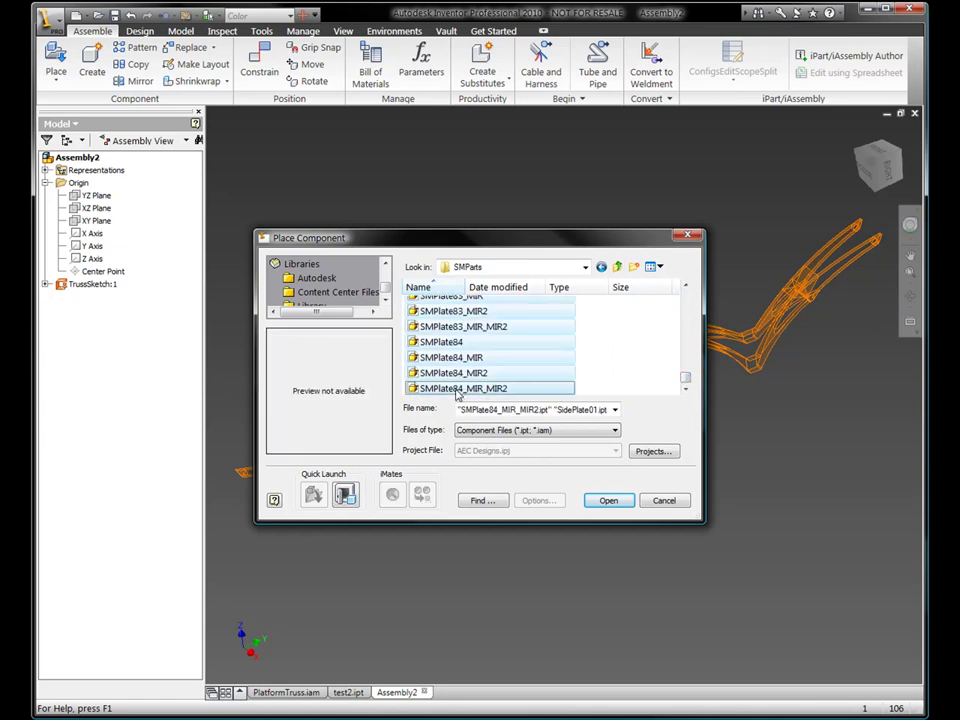
{"action": "left_click", "coordinate": [607, 500]}
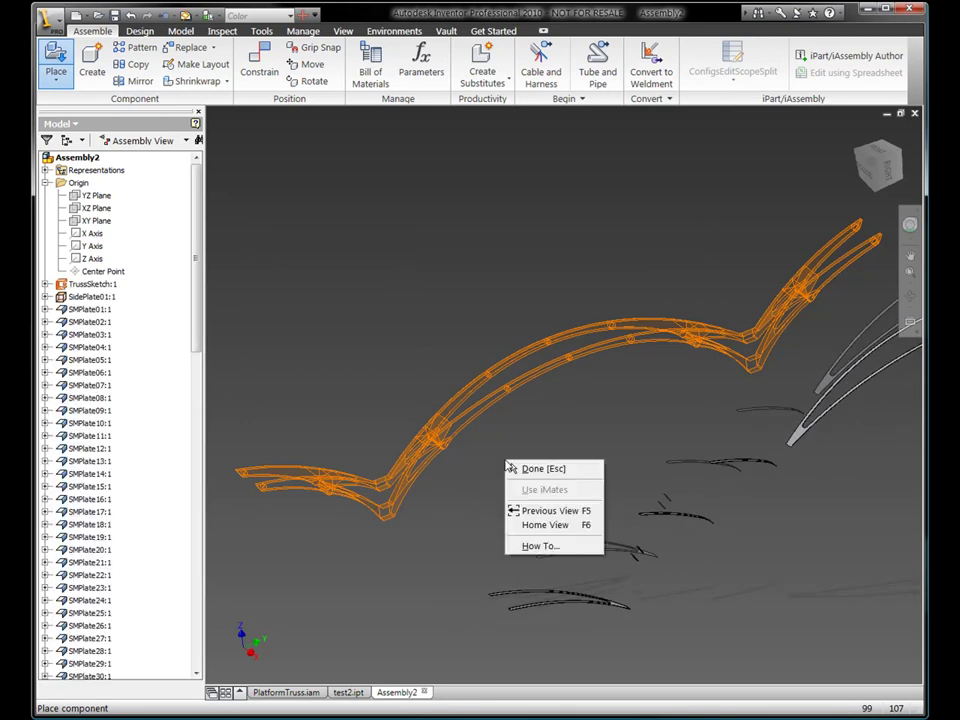
{"action": "right_click", "coordinate": [510, 465]}
{"action": "left_click", "coordinate": [525, 469]}
Step: Zoom window in on the truss and the nearby plates
{"action": "scroll", "coordinate": [533, 472], "scroll_direction": "down", "scroll_amount": 5}
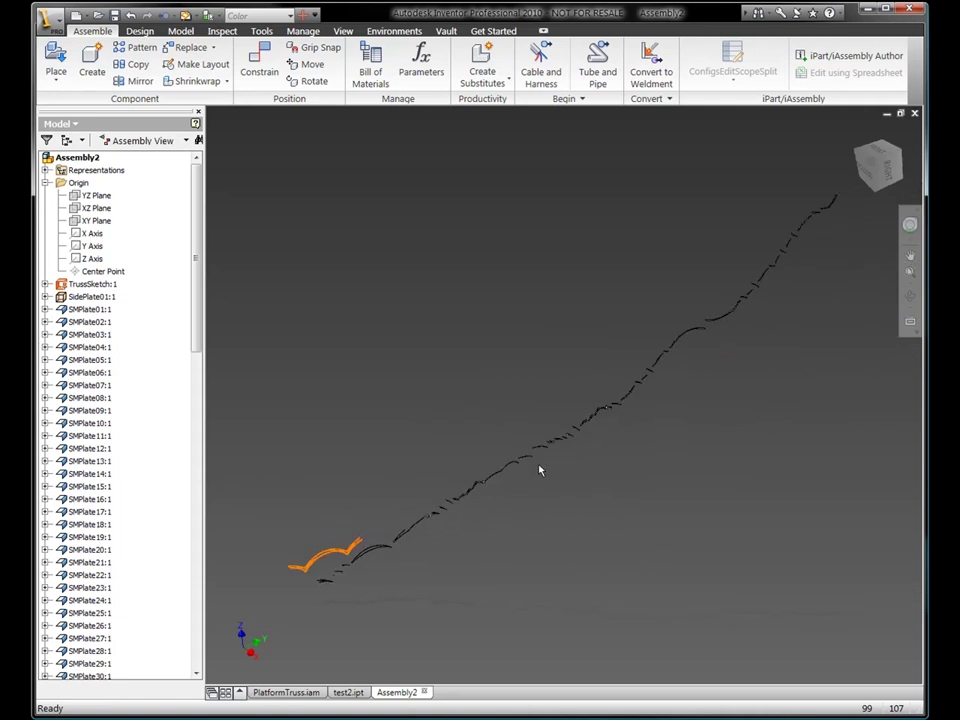
{"action": "key", "text": "shift+F3"}
{"action": "left_click_drag", "start_coordinate": [281, 521], "coordinate": [368, 588]}
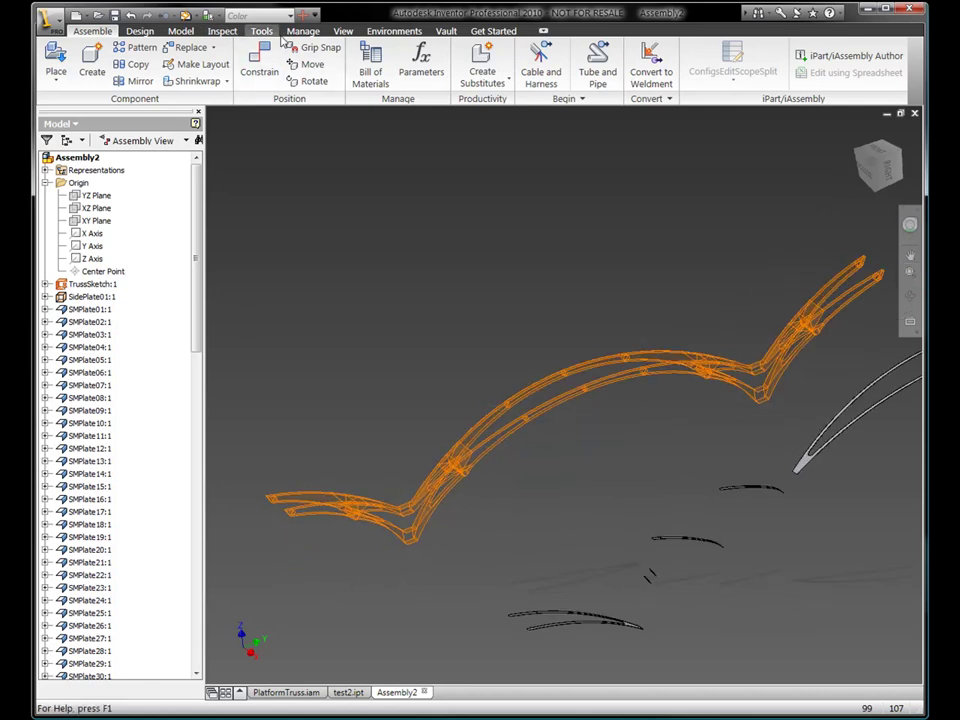
Step: Open the VBA Editor and load the Match Origin.ivb project
{"action": "left_click", "coordinate": [303, 31]}
{"action": "left_click", "coordinate": [262, 31]}
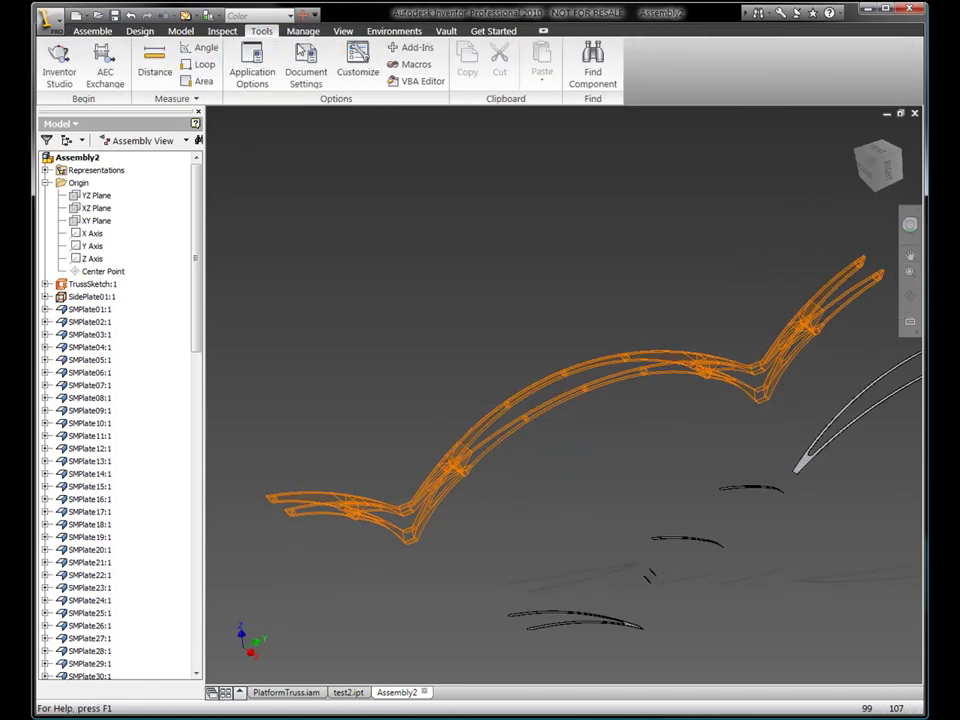
{"action": "left_click", "coordinate": [414, 84]}
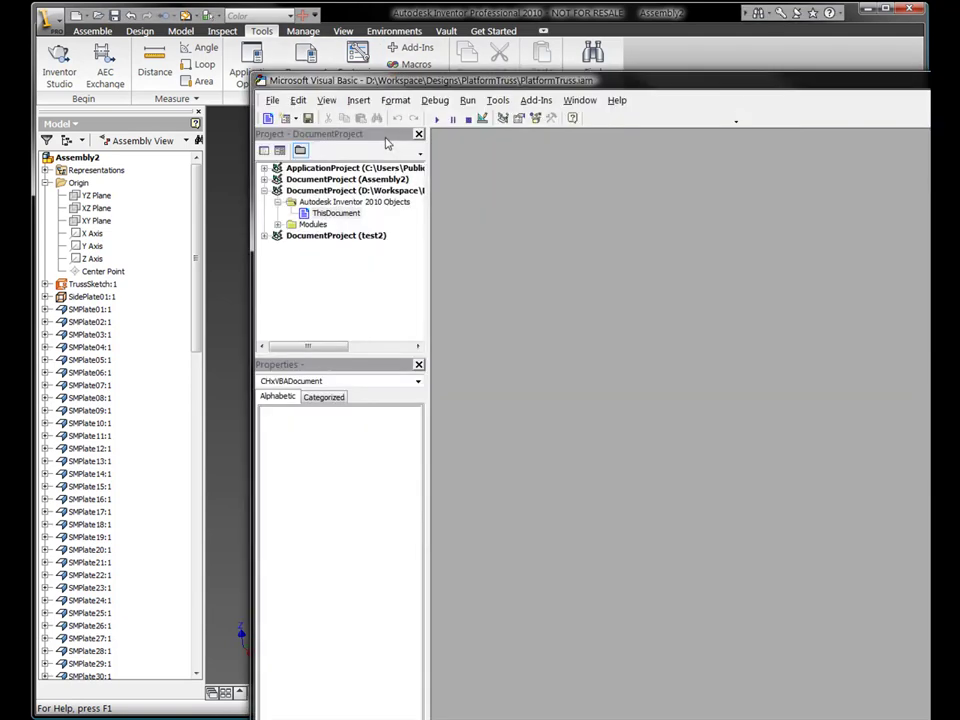
{"action": "left_click", "coordinate": [273, 101]}
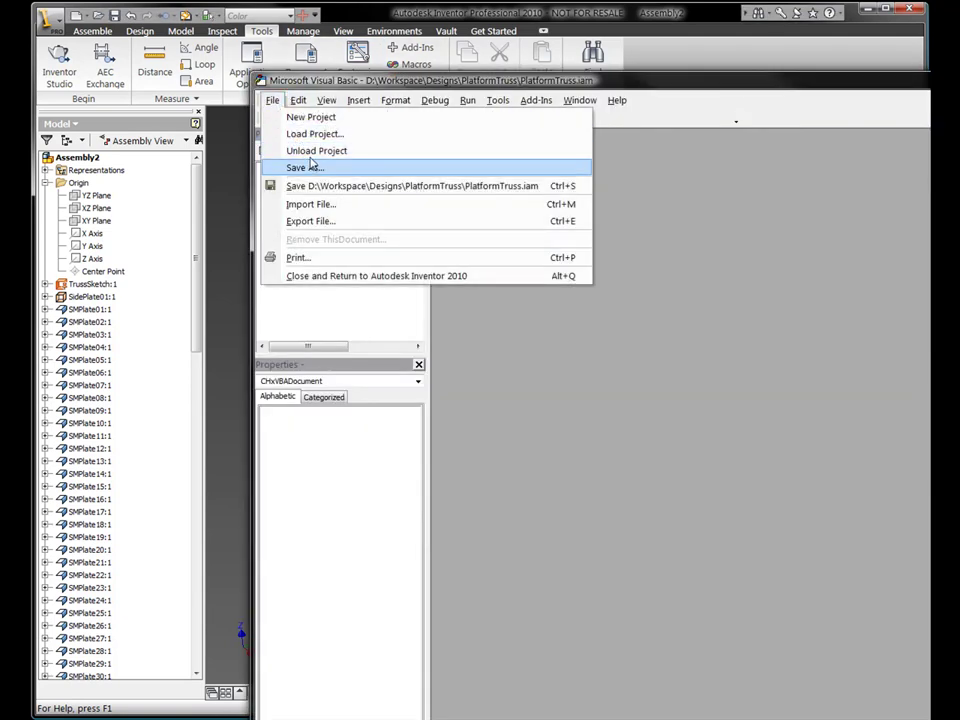
{"action": "left_click", "coordinate": [310, 133]}
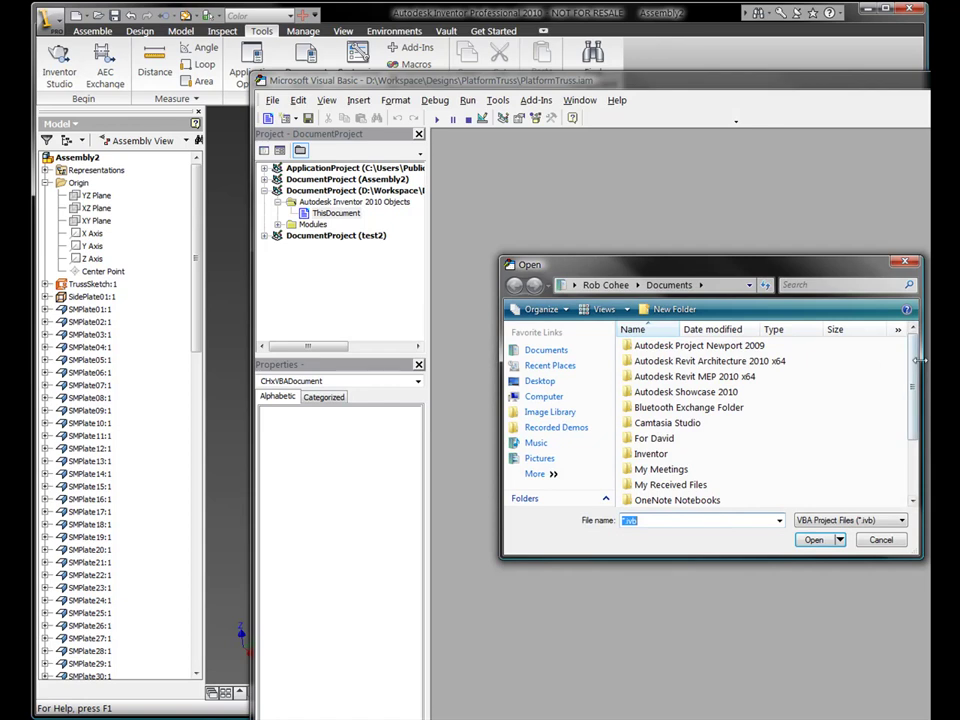
{"action": "left_click_drag", "start_coordinate": [913, 392], "coordinate": [928, 448]}
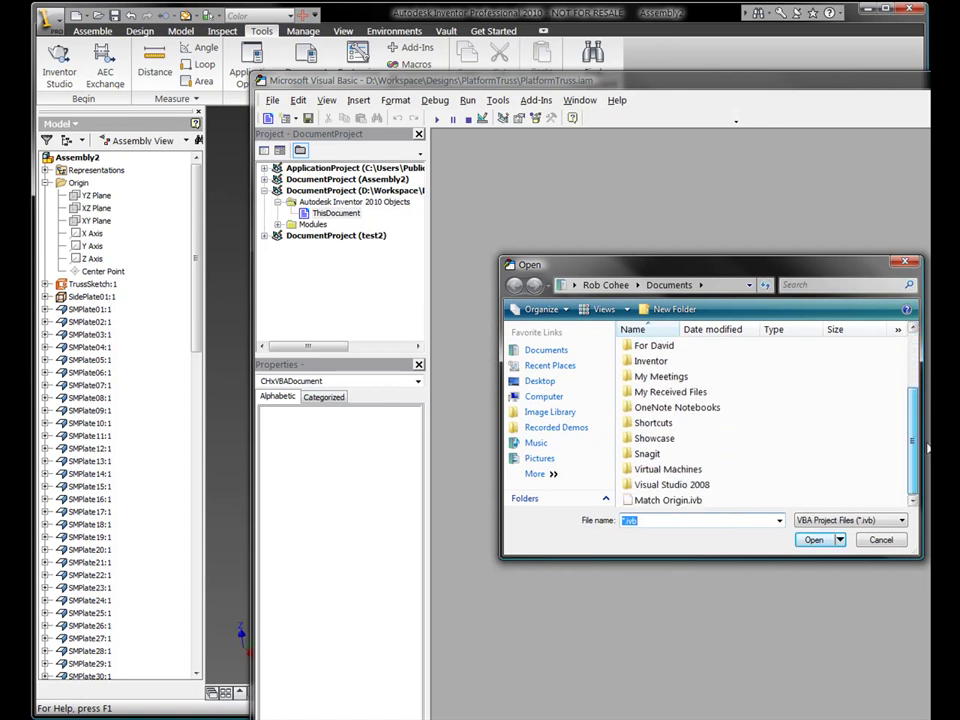
{"action": "double_click", "coordinate": [668, 500]}
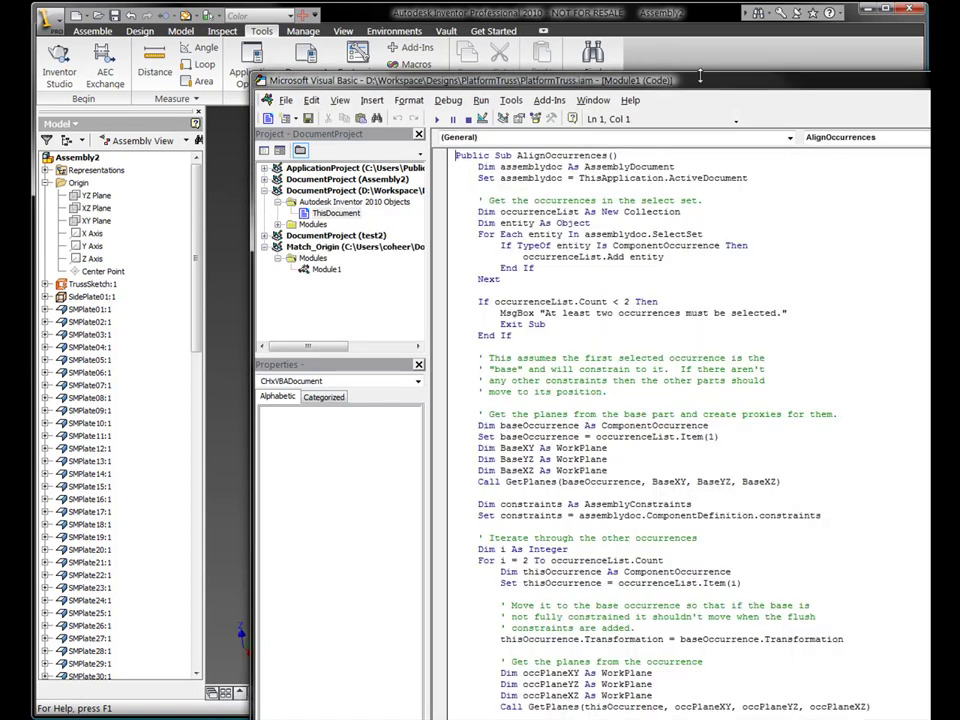
Step: Enlarge the editor, review the AlignOccurrences code in Module1, and return to Inventor
{"action": "left_click_drag", "start_coordinate": [700, 76], "coordinate": [515, 64]}
{"action": "left_click_drag", "start_coordinate": [616, 74], "coordinate": [424, 30]}
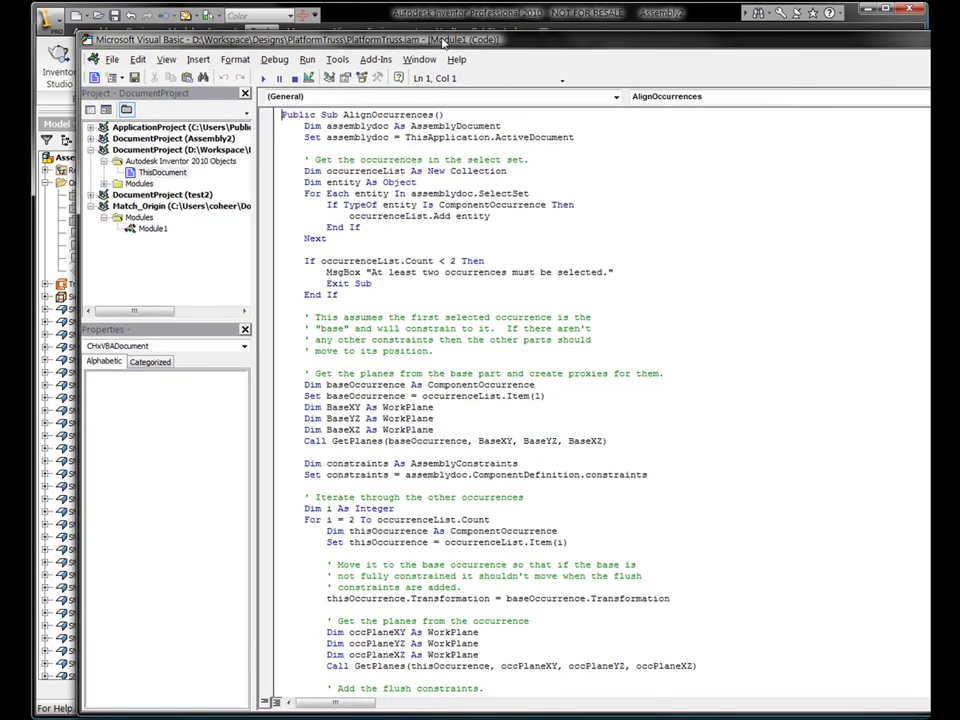
{"action": "scroll", "coordinate": [560, 265], "scroll_direction": "down", "scroll_amount": 8}
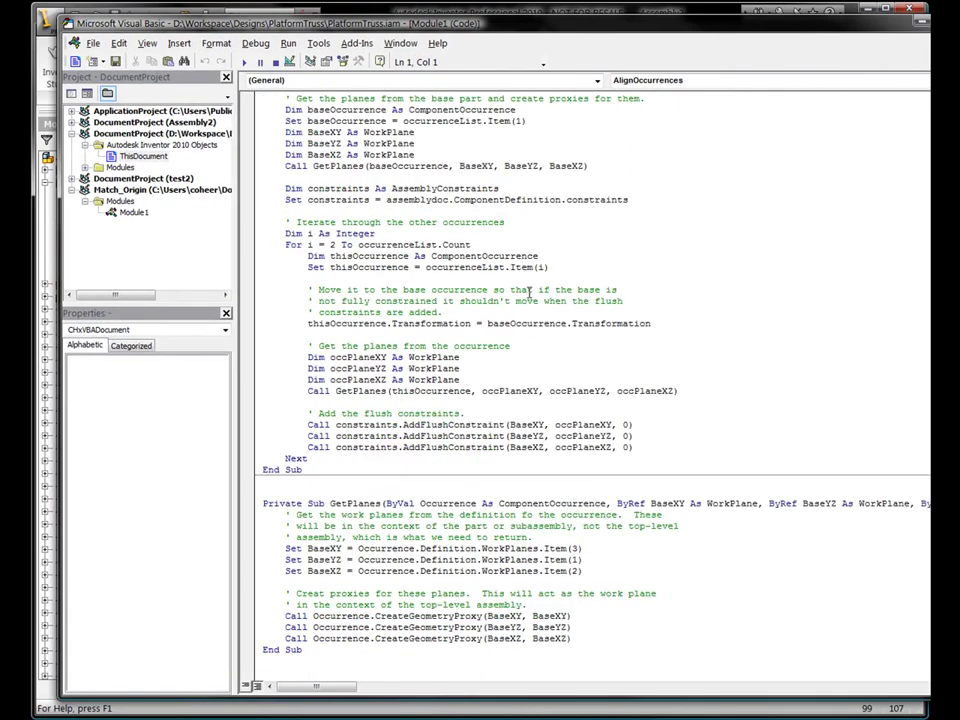
{"action": "scroll", "coordinate": [529, 292], "scroll_direction": "up", "scroll_amount": 8}
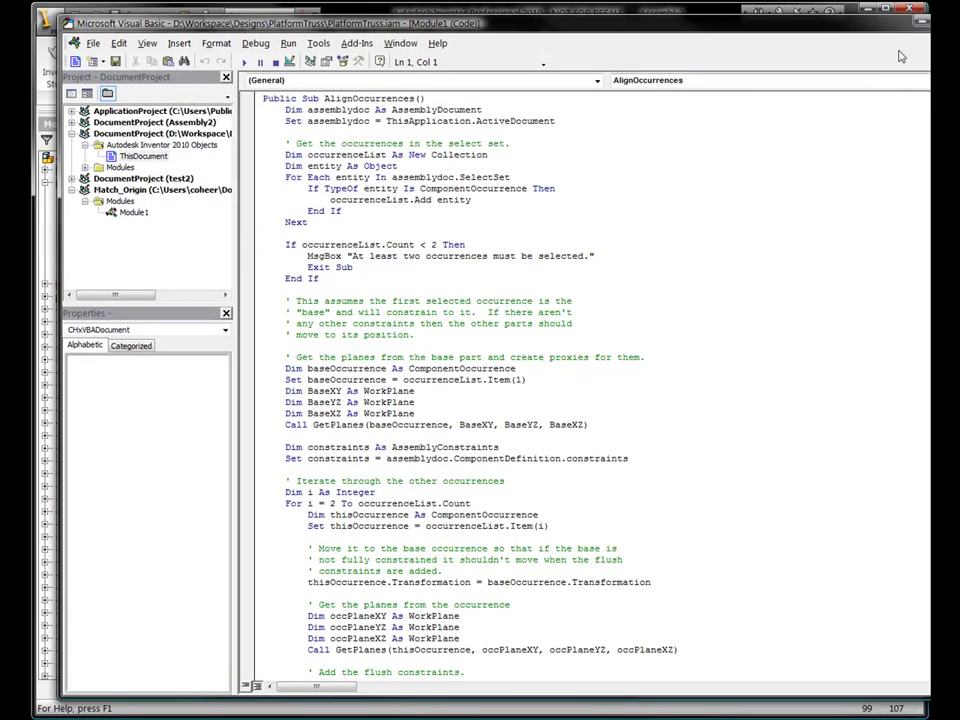
{"action": "key", "text": "alt+F11"}
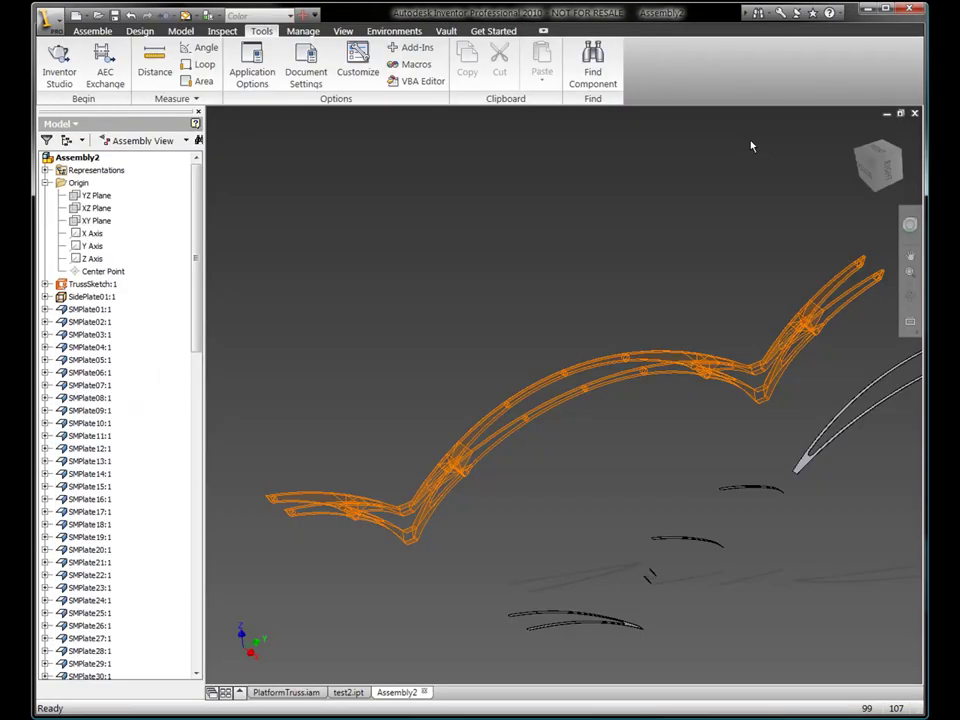
Step: Select TrussSketch:1 through SMPlate84_MIR_MIR2:1 and run the AlignOccurrences macro
{"action": "left_click", "coordinate": [90, 285]}
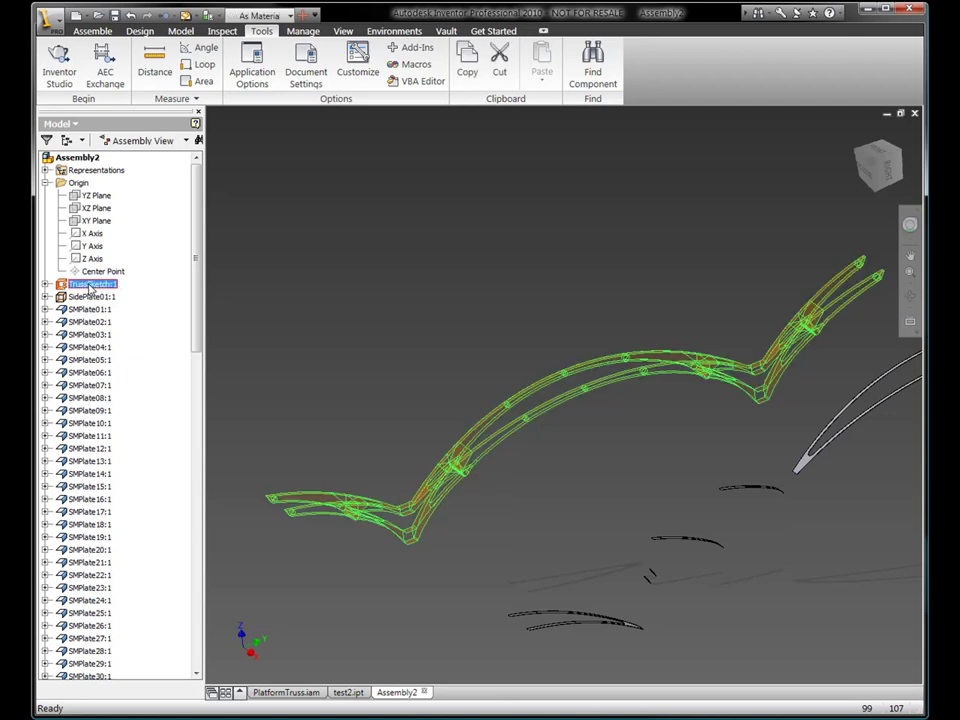
{"action": "scroll", "coordinate": [90, 287], "scroll_direction": "down", "scroll_amount": 20}
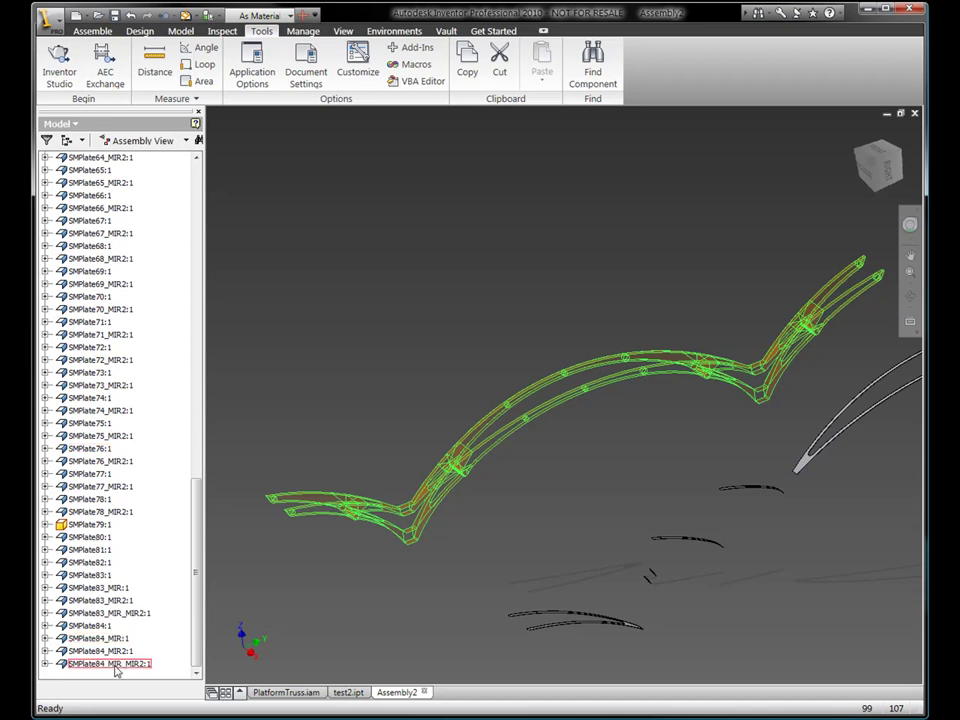
{"action": "left_click", "coordinate": [110, 665], "text": "shift"}
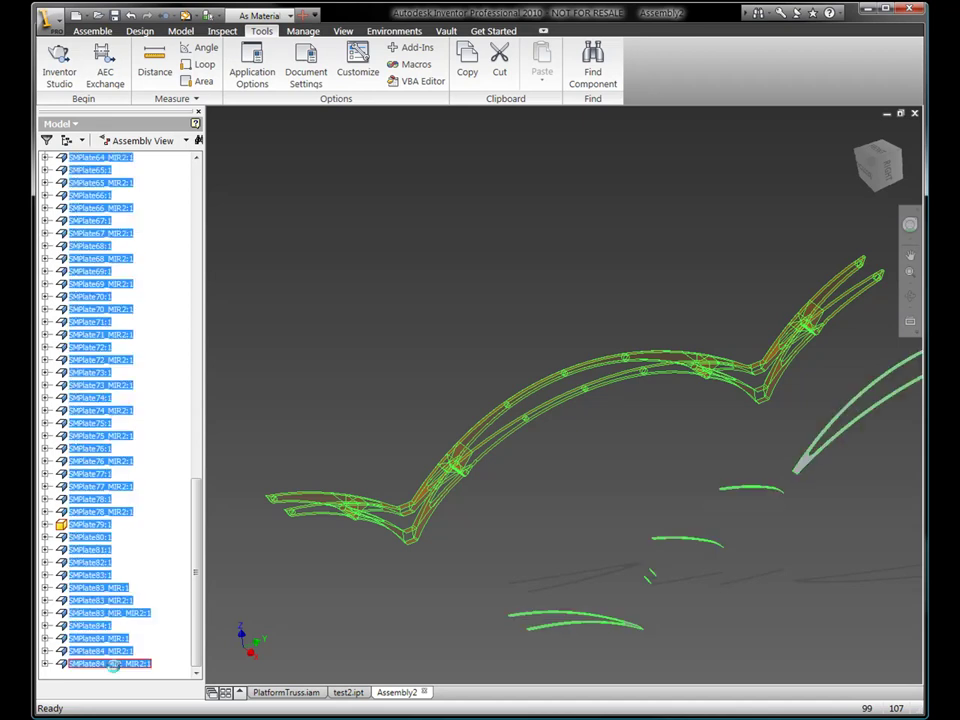
{"action": "left_click", "coordinate": [412, 64]}
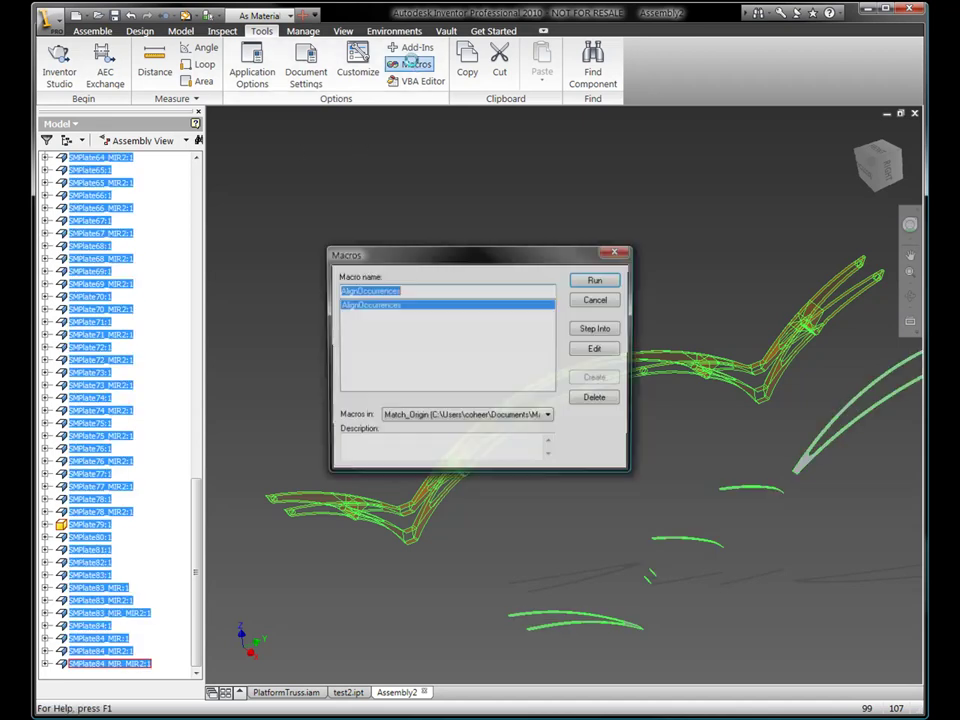
{"action": "left_click", "coordinate": [592, 281]}
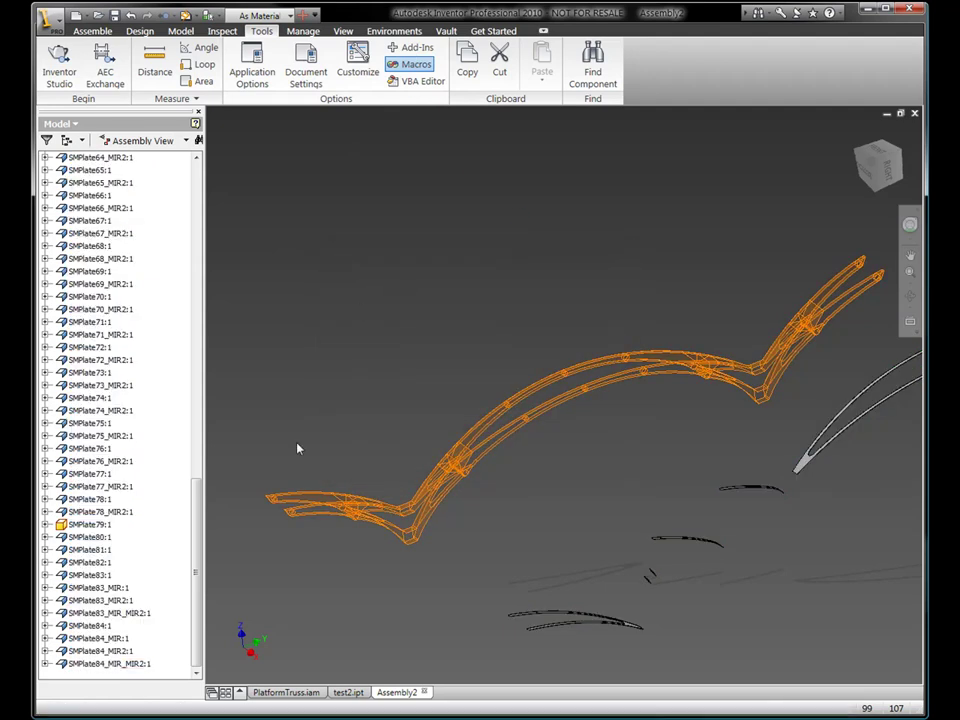